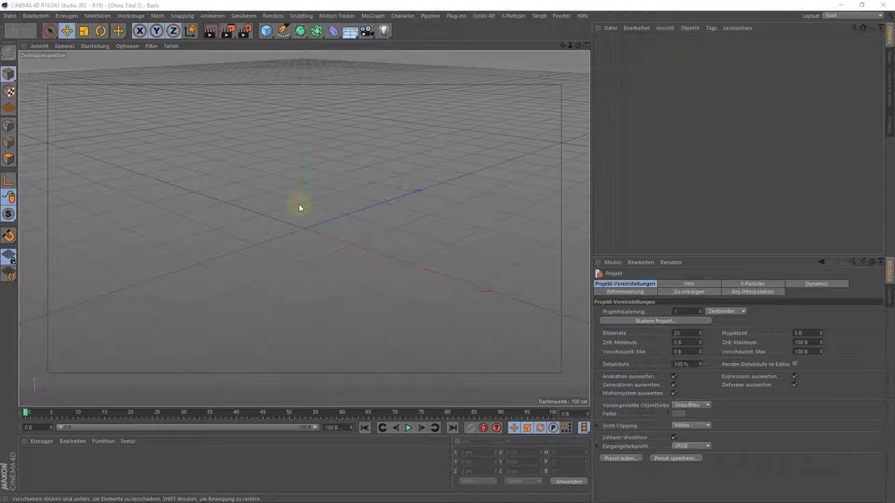
Step: Switch to the four-view layout, then maximize the Front (Vorne) viewport to fill the screen
left_click(586, 47)
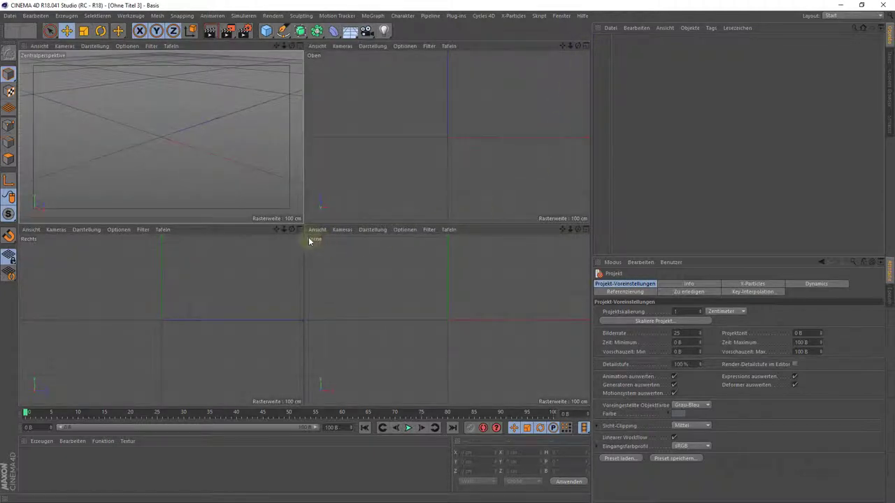
left_click(586, 229)
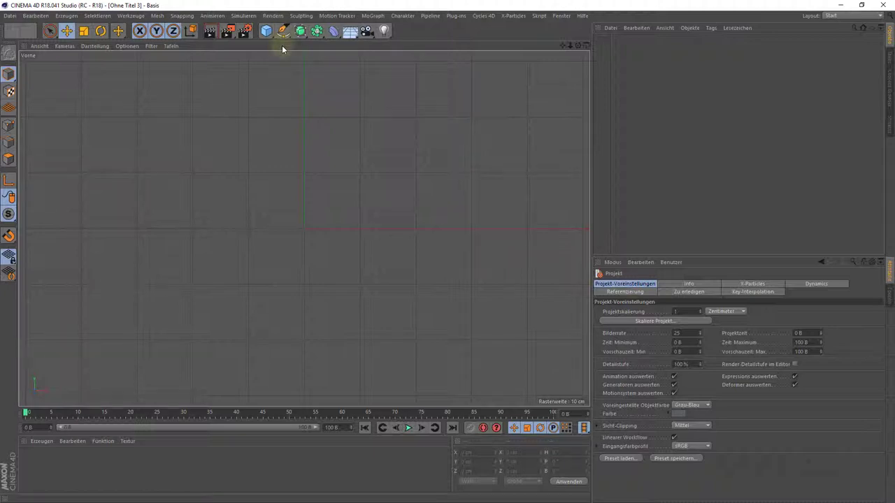
Step: Pick the Spline-Stift tool and place a first Bezier point near the front view's origin
left_click_drag(283, 30, 322, 46)
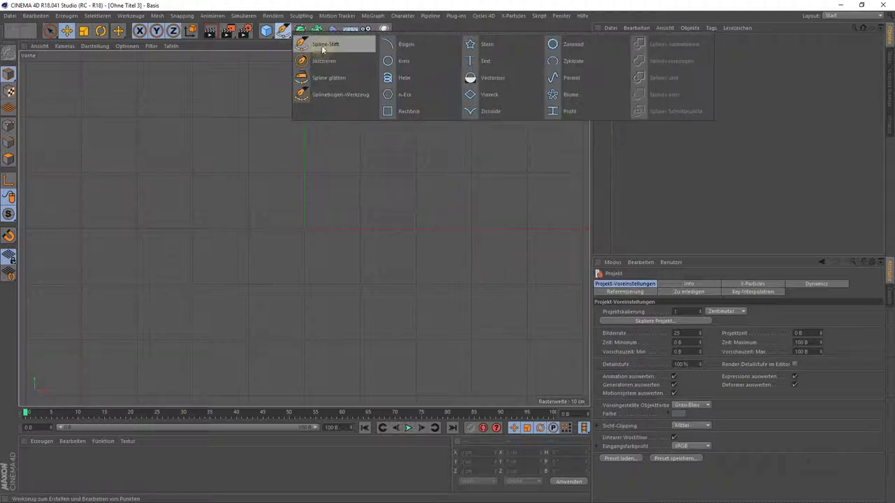
left_click(322, 45)
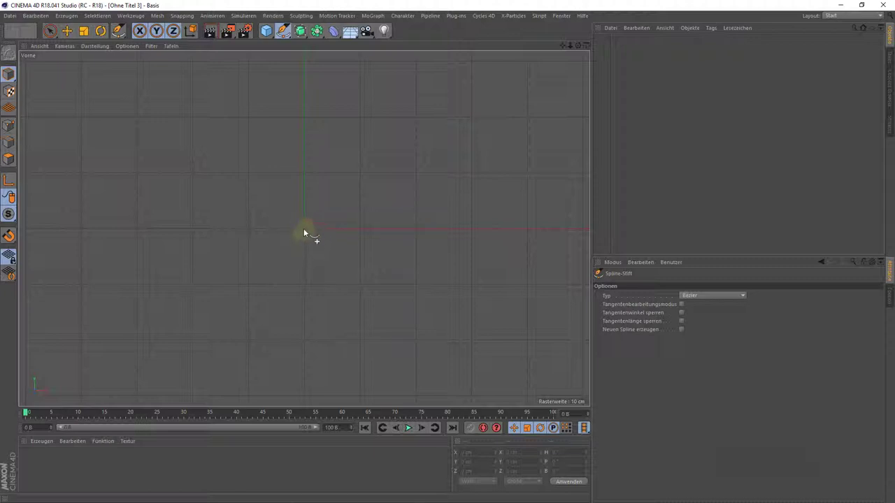
left_click(303, 229)
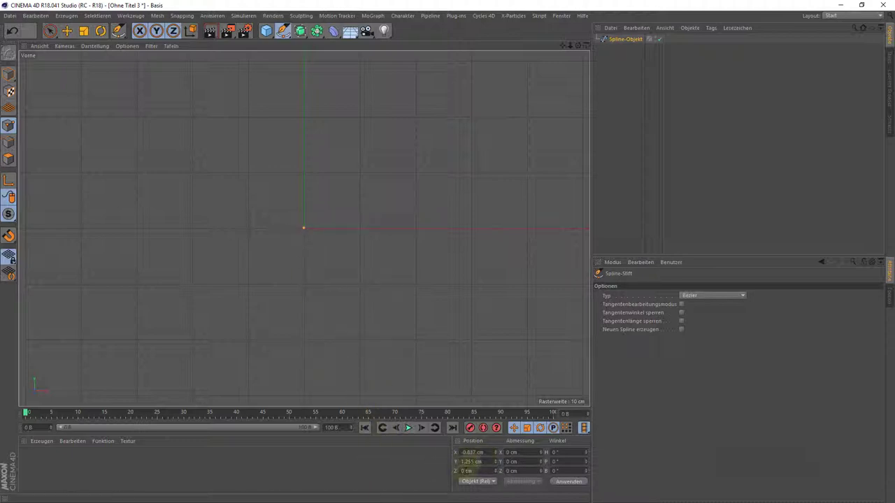
Step: Set the first point's position to X 0 cm and Y 0 cm in the Coordinates manager and apply
left_click_drag(483, 453, 439, 453)
type("0")
key("Tab")
key("BackSpace")
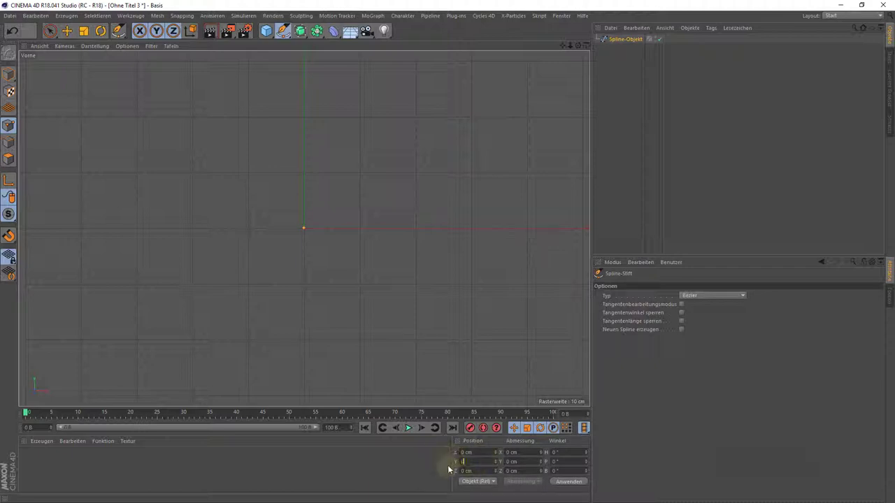
type("0")
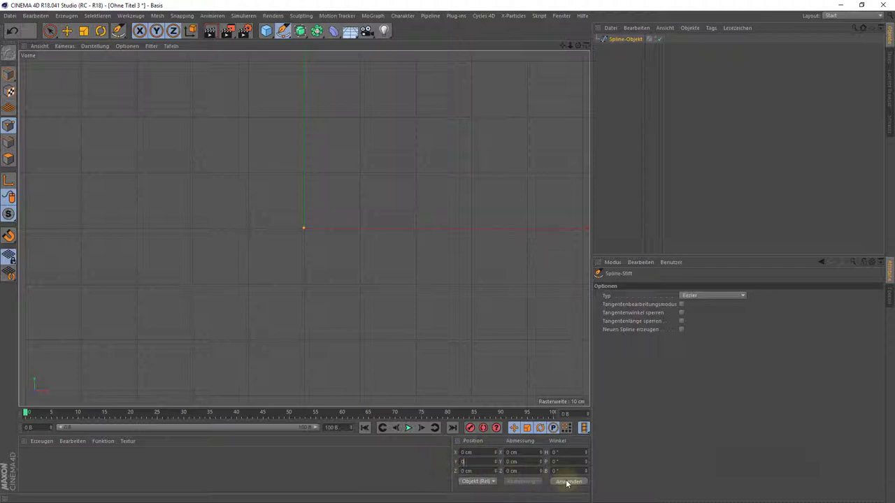
left_click(567, 482)
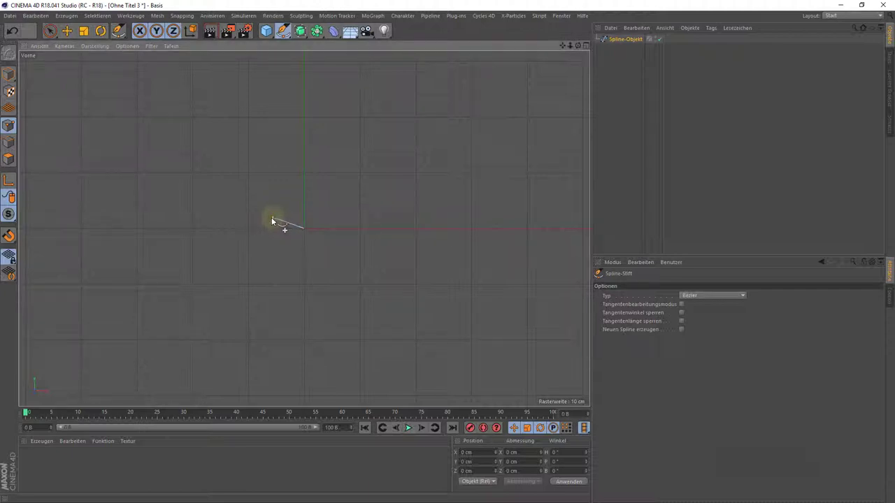
Step: Add curved Bezier points sweeping left from the origin along the base and up the outer wall
left_click_drag(266, 218, 255, 217)
left_click_drag(235, 228, 213, 229)
left_click_drag(181, 187, 186, 174)
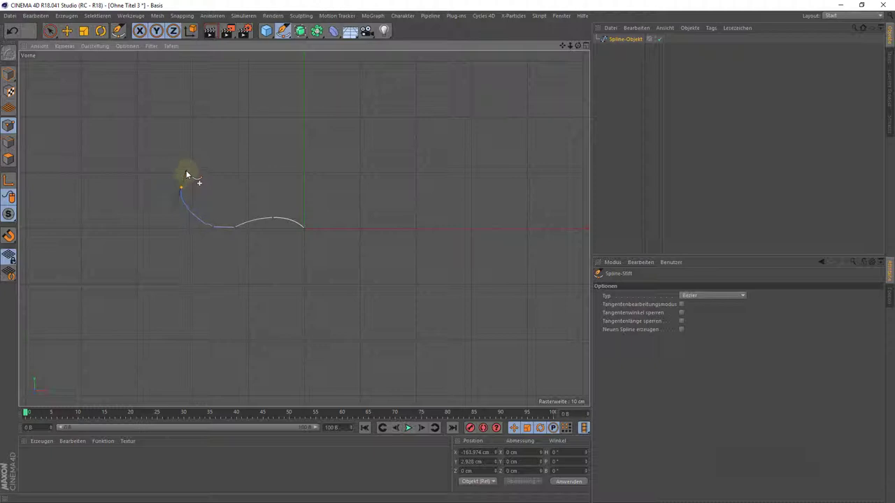
left_click_drag(224, 121, 230, 106)
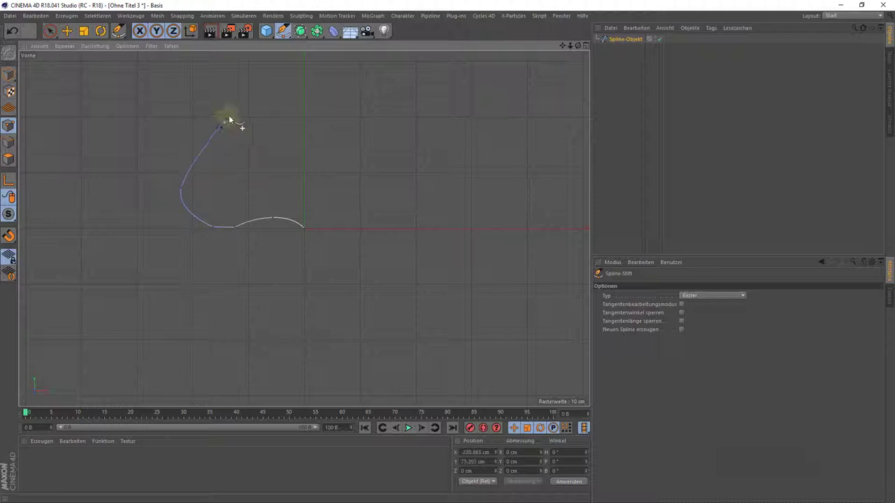
left_click(230, 64)
Step: Extend the profile up past the neck with a vertical tangent and curve it over the rim
left_click_drag(563, 47, 448, 252)
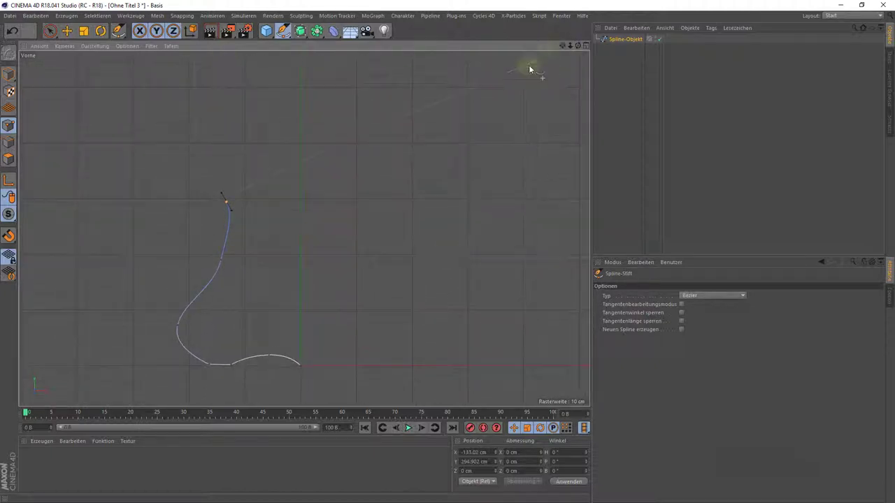
left_click_drag(214, 150, 204, 153)
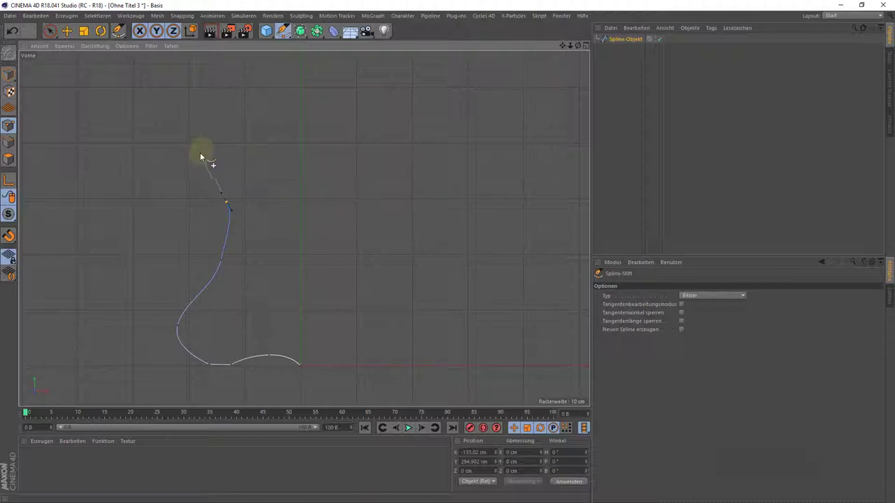
left_click(200, 156)
left_click_drag(195, 148, 200, 139)
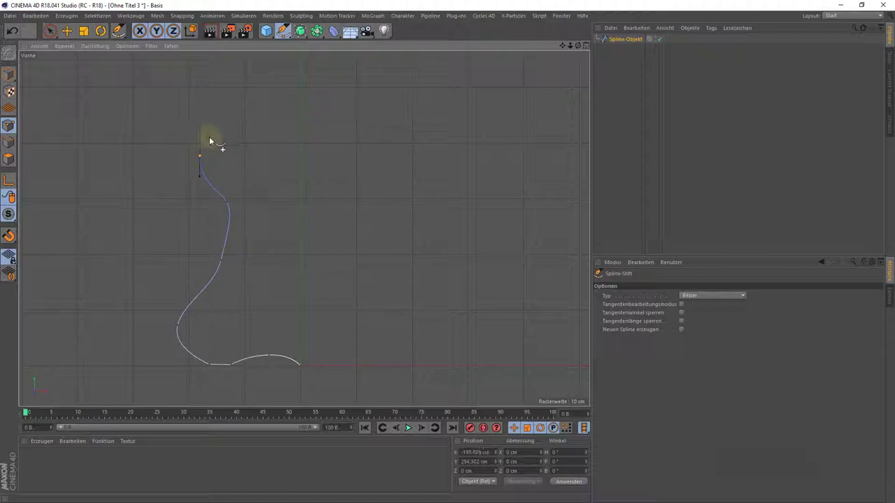
left_click(221, 144)
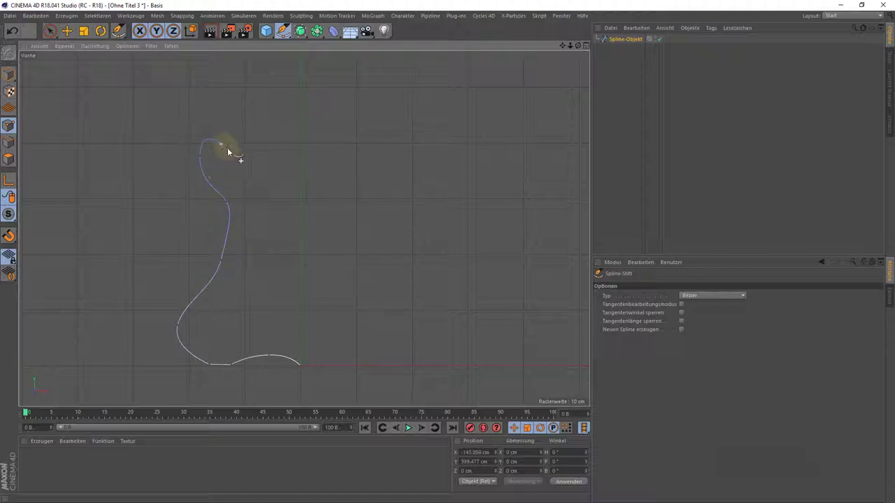
Step: Draw points down the inner wall and along the inner floor, ending on the vertical axis
left_click(235, 163)
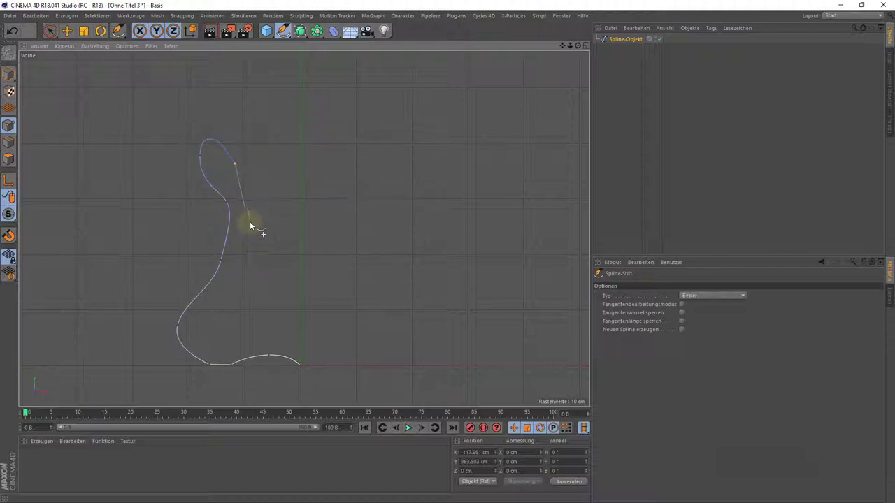
left_click_drag(258, 195, 263, 216)
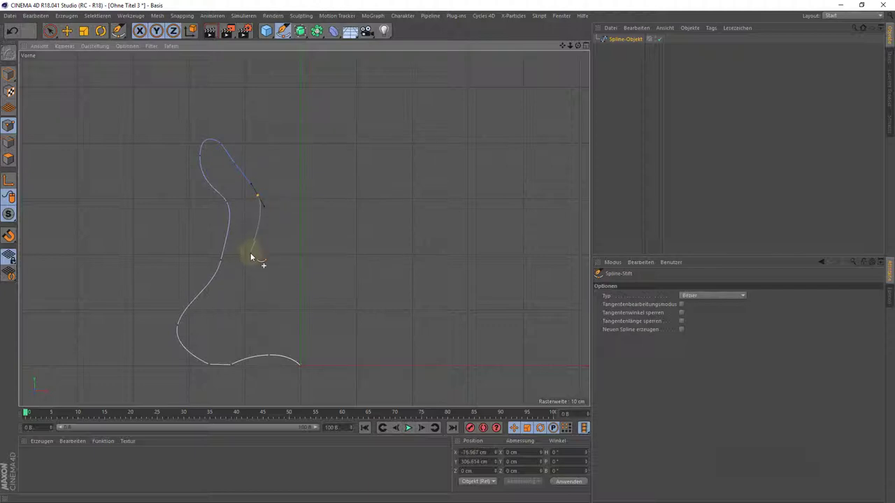
left_click_drag(255, 260, 207, 338)
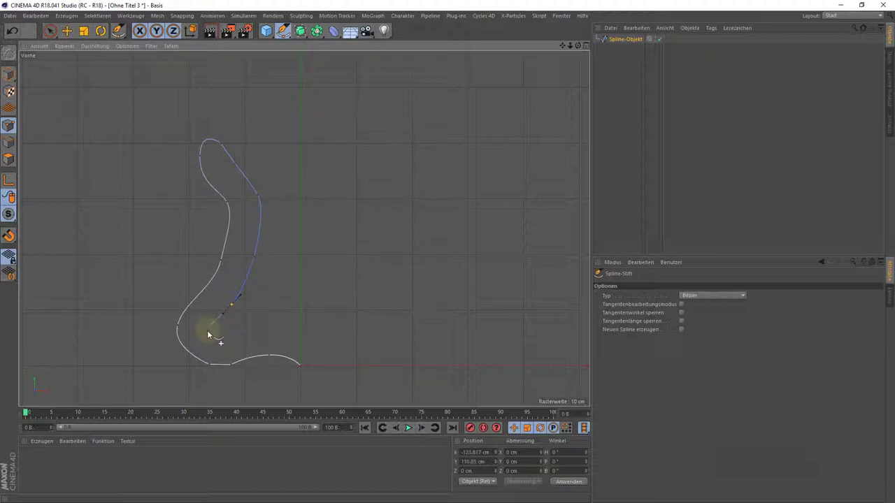
left_click(207, 336)
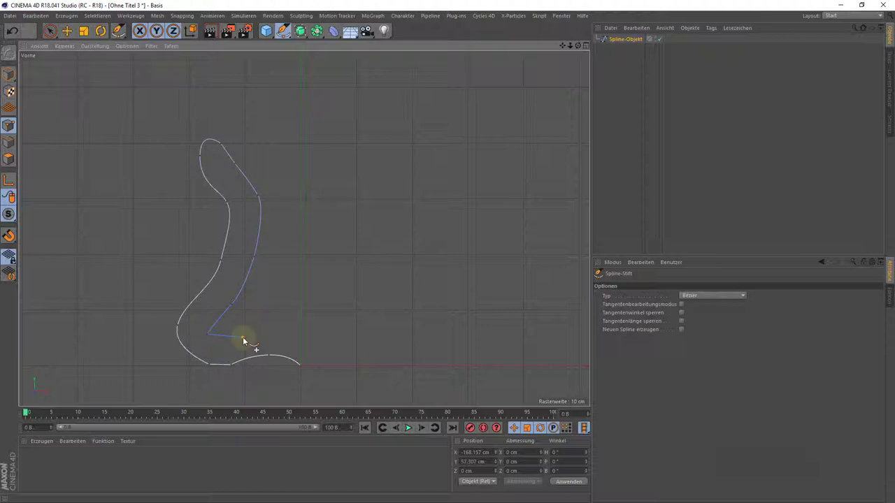
left_click_drag(243, 340, 269, 339)
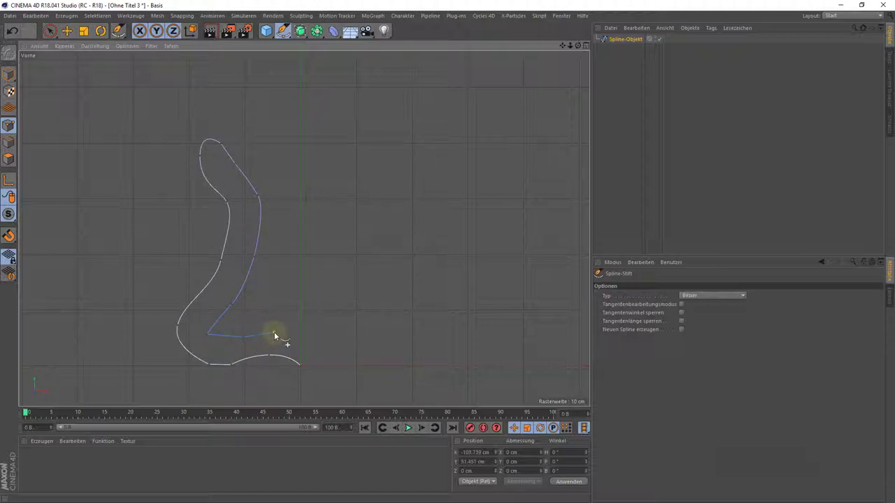
left_click(274, 335)
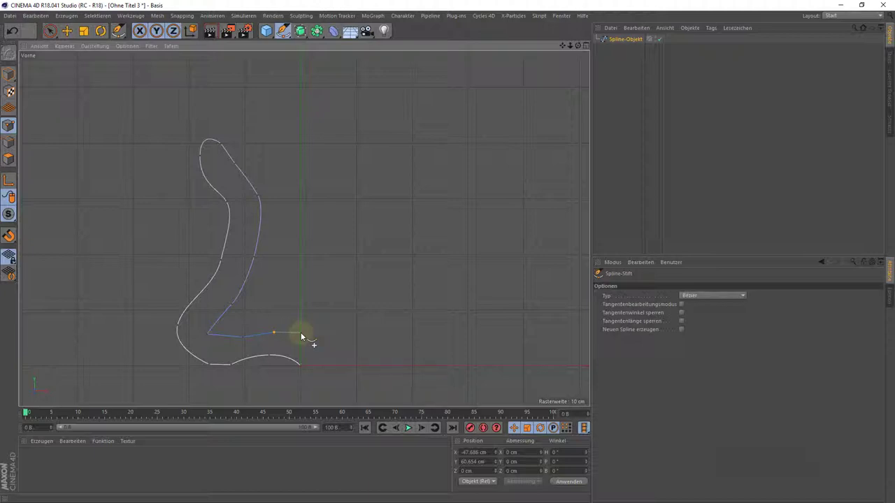
left_click(300, 334)
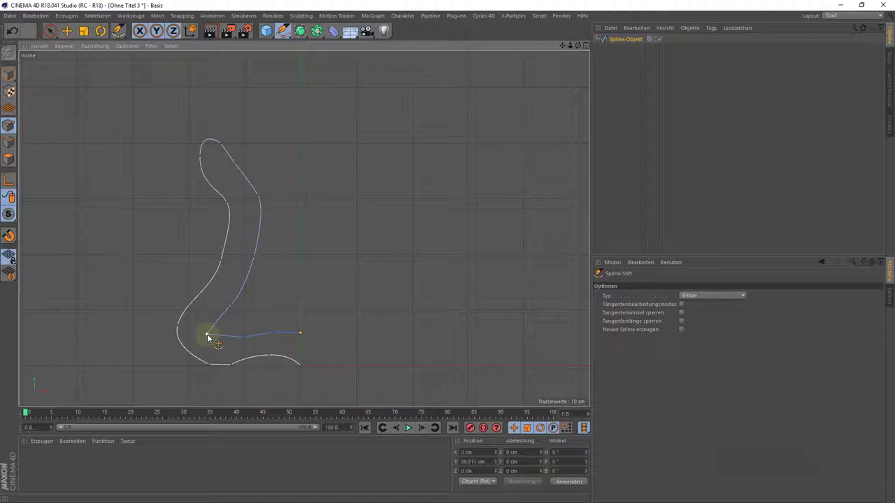
Step: Select the inner-bottom corner point and drag its tangent handle to round the corner
left_click(207, 337)
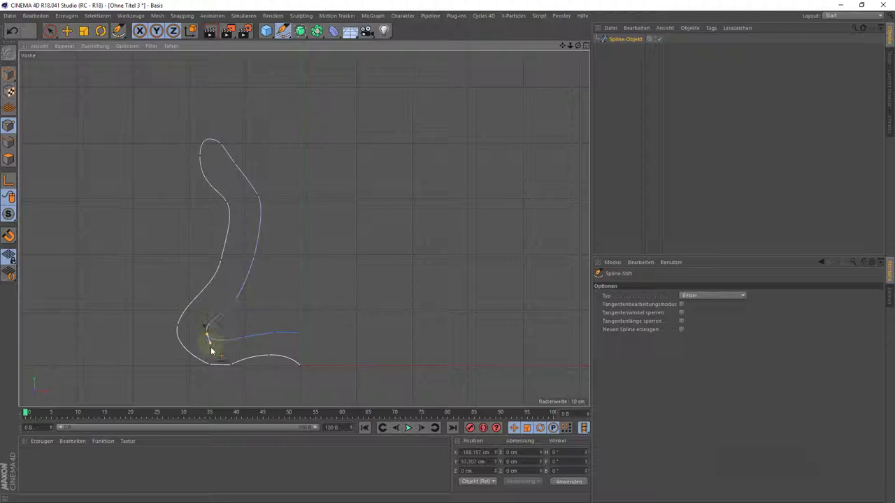
left_click_drag(210, 346, 219, 354)
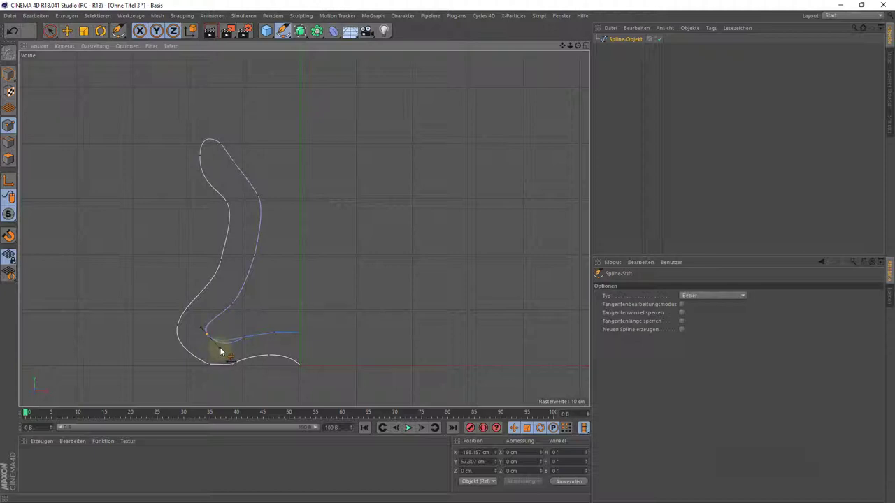
left_click_drag(219, 355, 211, 350)
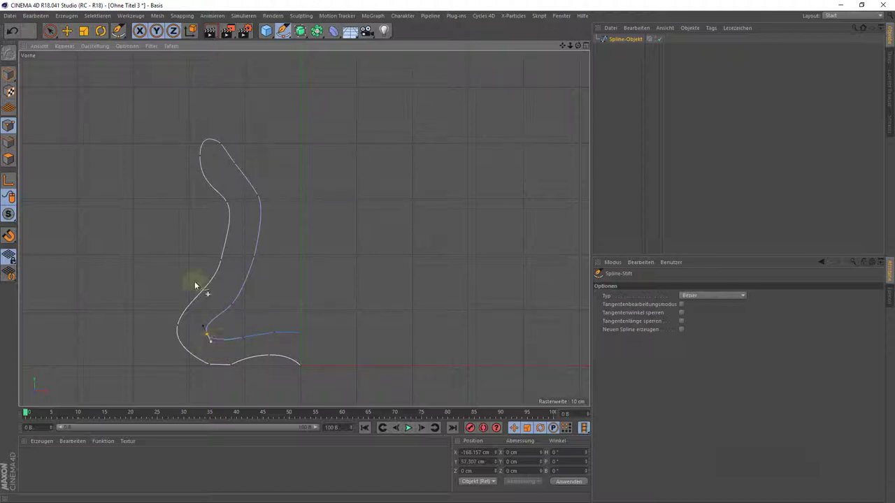
Step: Box-select all profile points with Rechteck-Selektion and apply Weiche Interpolation to them
left_click(50, 31)
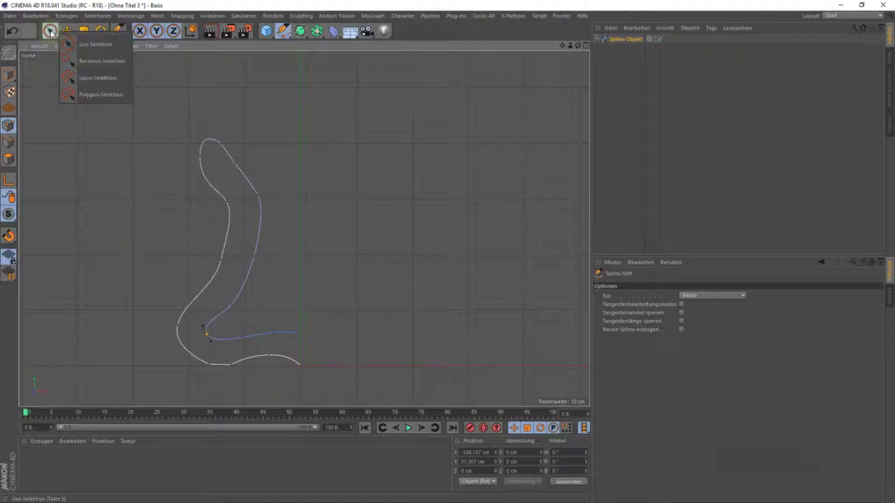
left_click(102, 62)
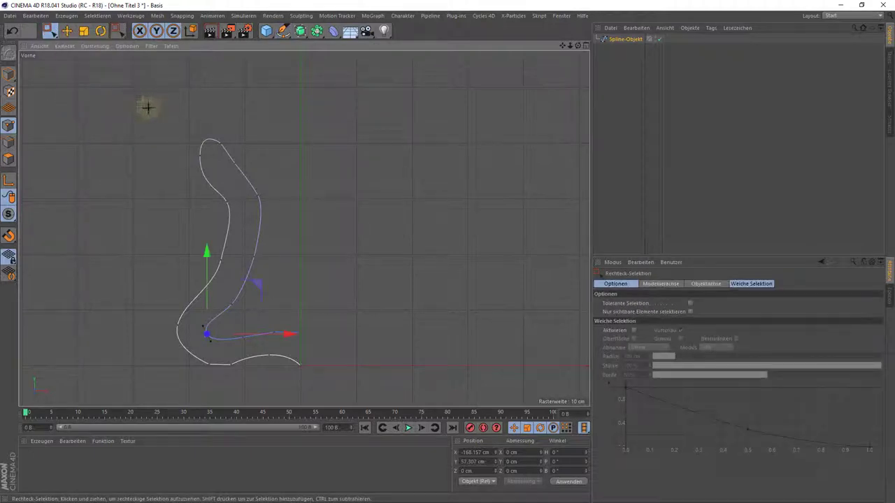
mouse_move(146, 102)
left_mouse_down()
mouse_move(260, 390)
mouse_move(276, 390)
left_mouse_up()
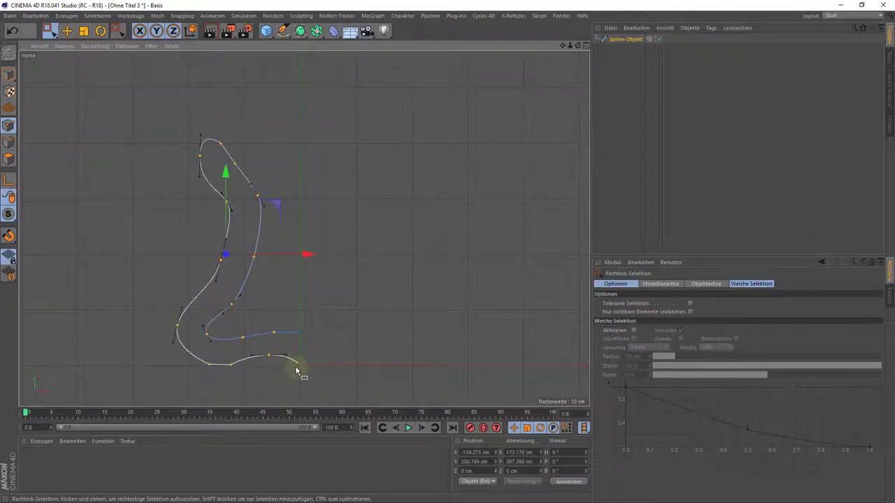
right_click(232, 307)
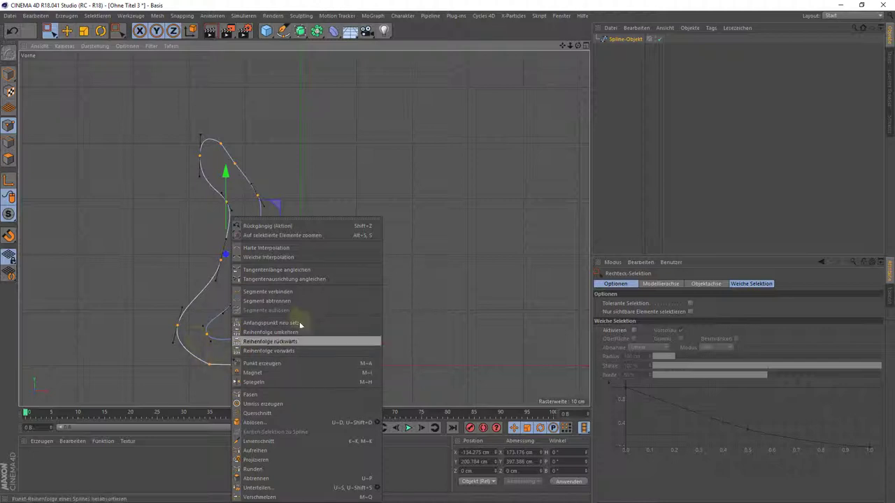
left_click(273, 257)
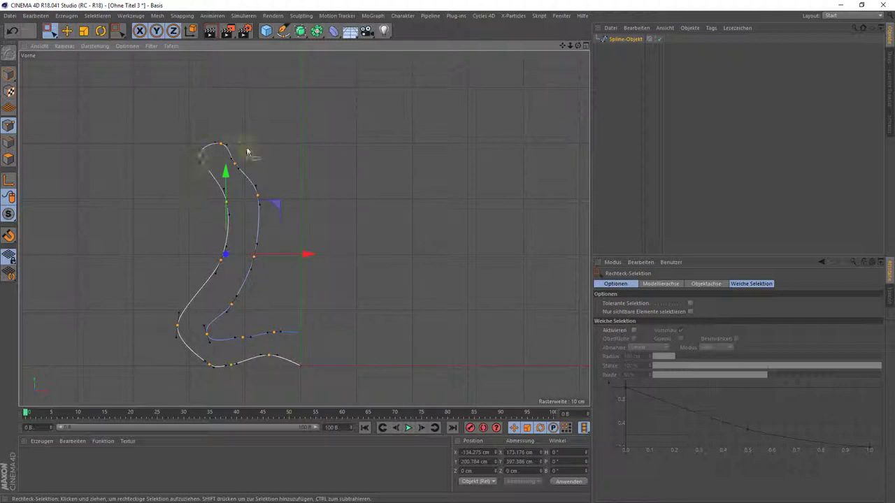
Step: With the Spline Pen, detach (Punkt abtrennen) the spline point near the top of the profile
left_click(283, 32)
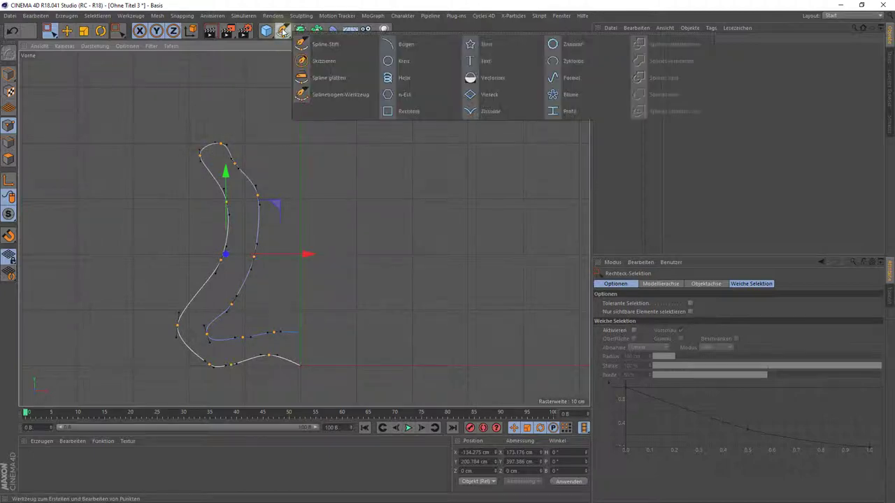
left_click(311, 45)
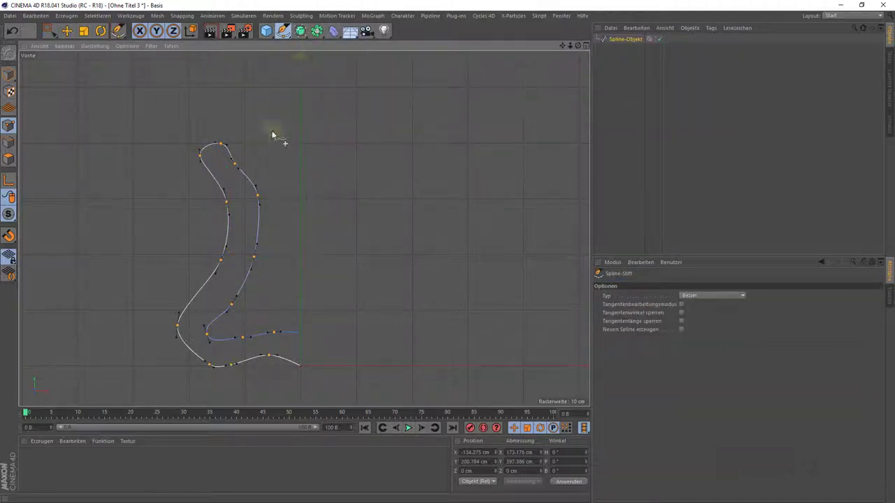
left_click(236, 166)
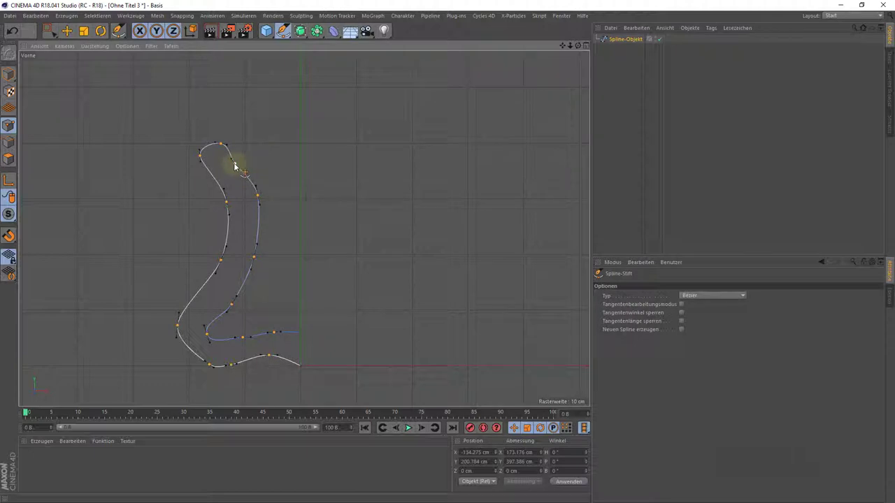
right_click(236, 166)
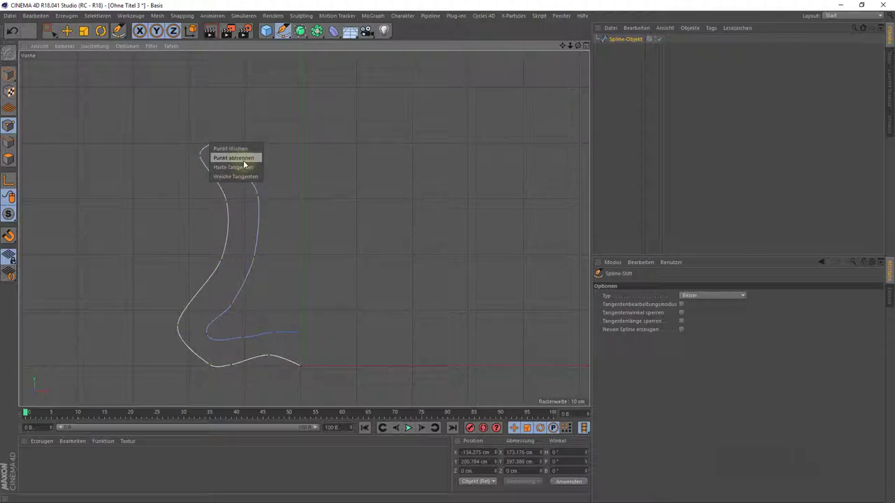
left_click(244, 161)
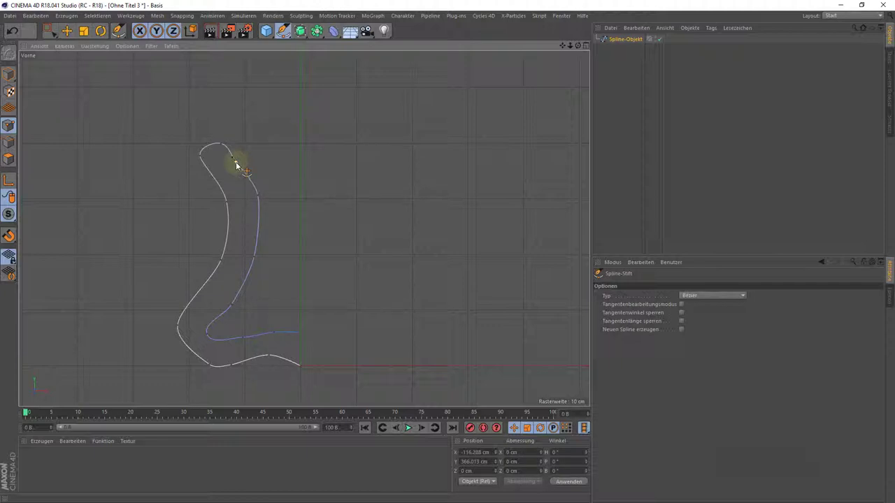
left_click_drag(236, 164, 240, 165)
Step: Bend the bottom-left part of the profile curve and delete the extra bottom point
left_click(240, 164)
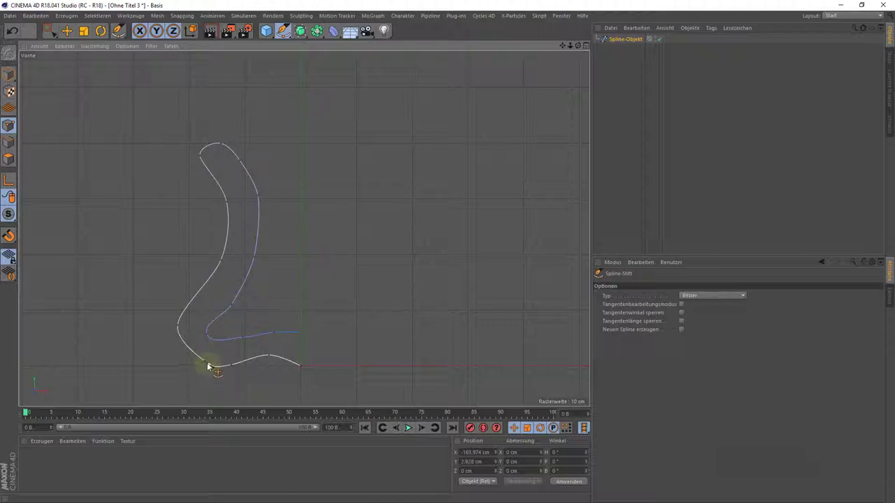
left_click_drag(204, 362, 187, 361)
key("Delete")
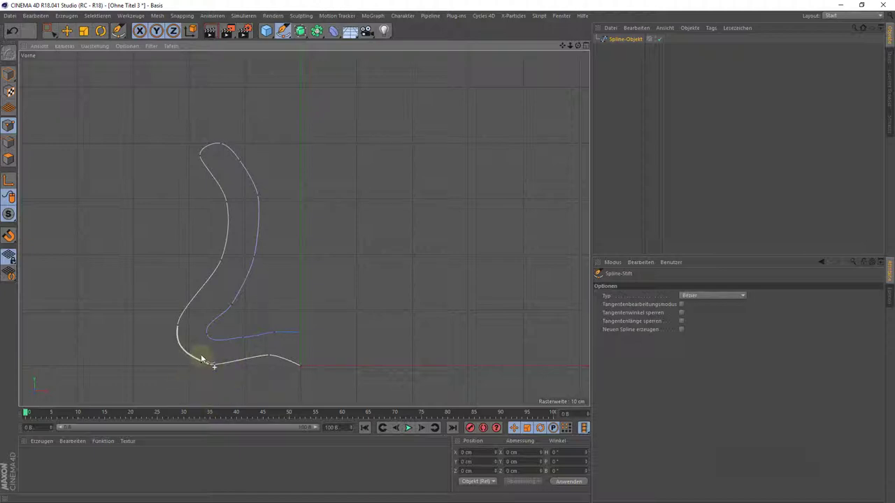
Step: Using Live Selection, give the profile's lower-left point Weiche Interpolation
left_click(49, 32)
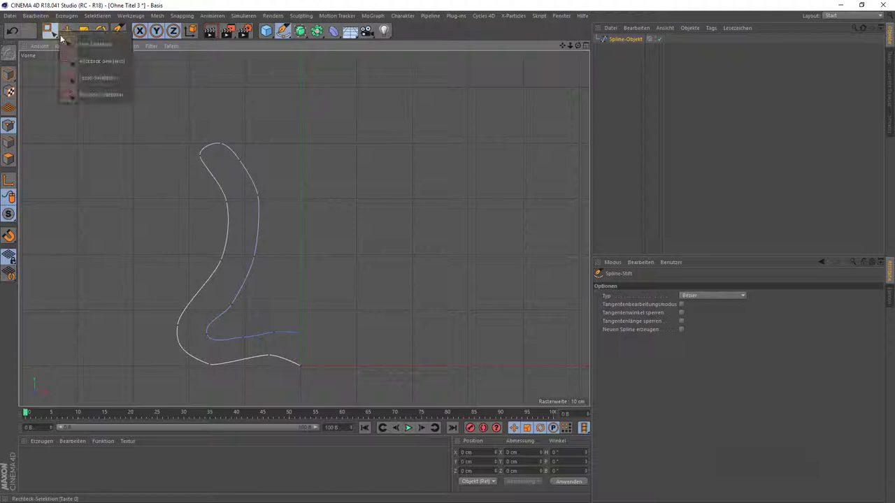
left_click(67, 43)
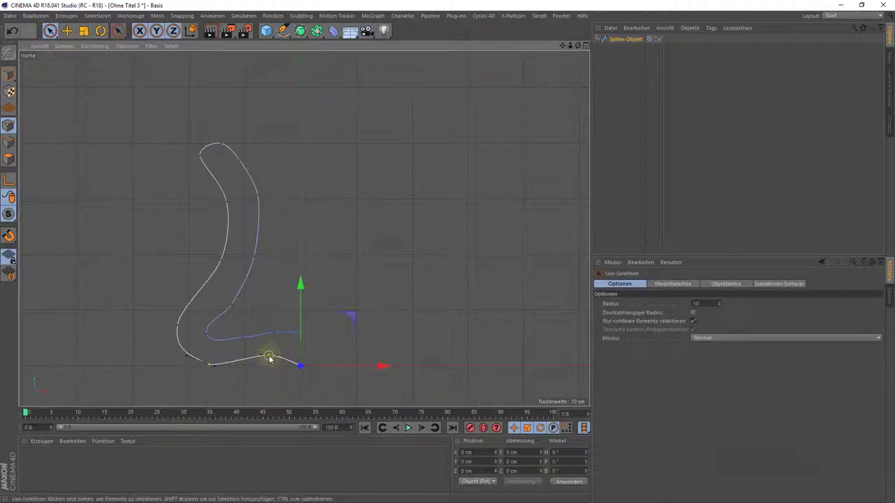
left_click(210, 365)
right_click(208, 366)
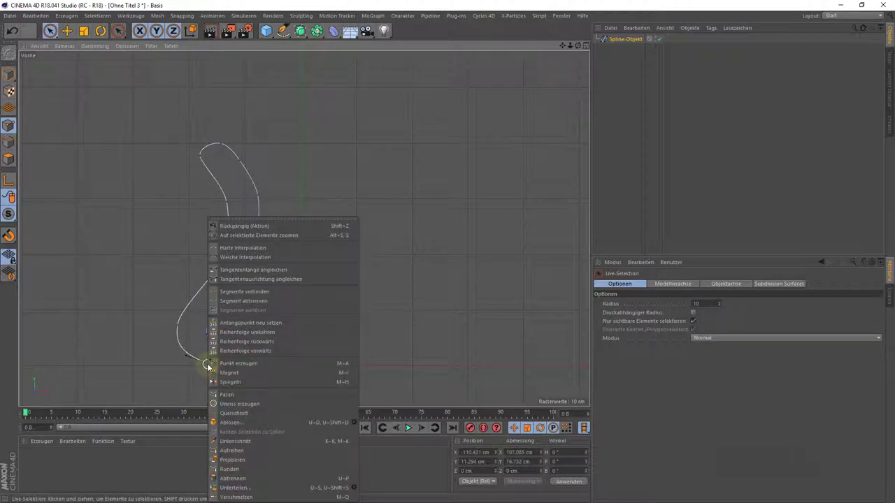
left_click(256, 258)
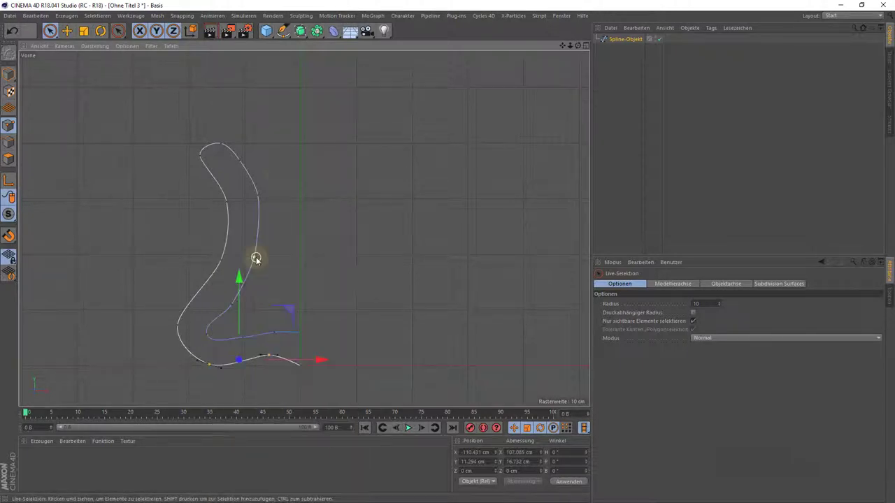
left_click(184, 337)
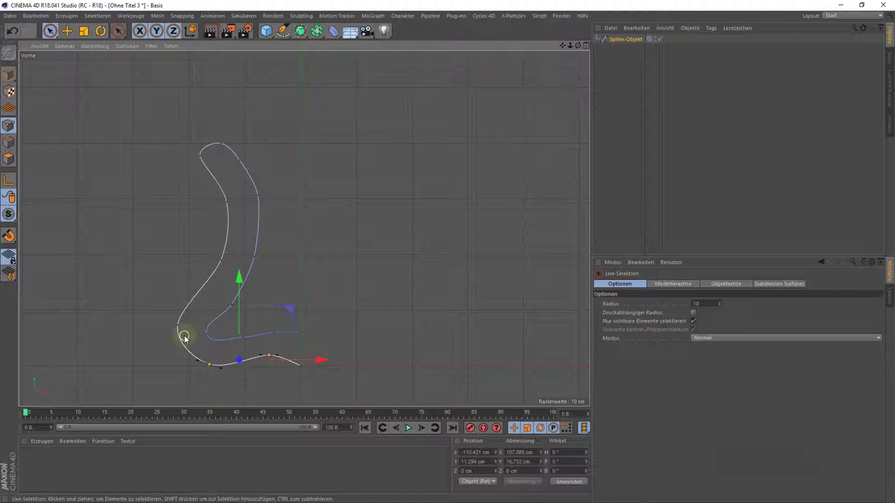
Step: Add a Lathe object and make Spline-Objekt its child in the Object Manager
left_click(302, 31)
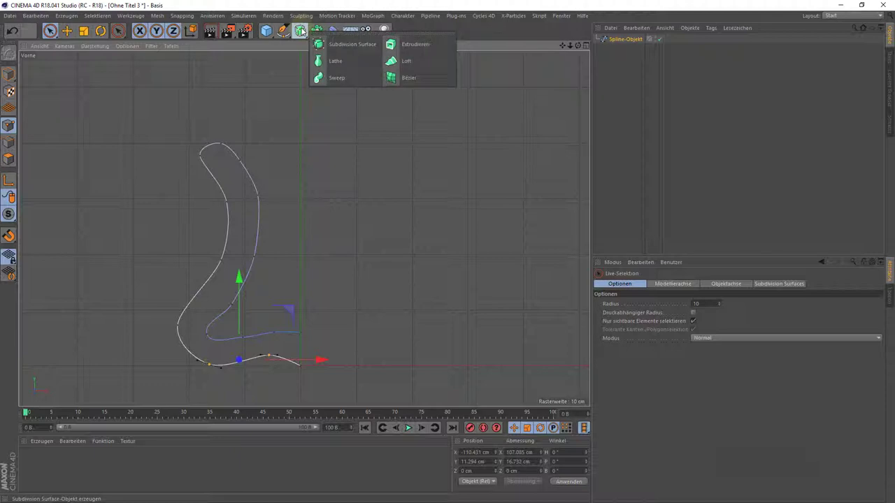
left_click(327, 63)
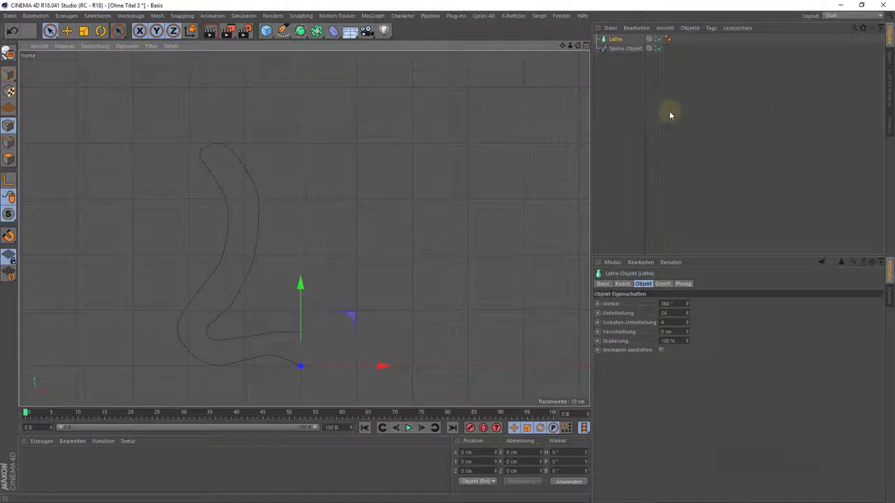
left_click(616, 49)
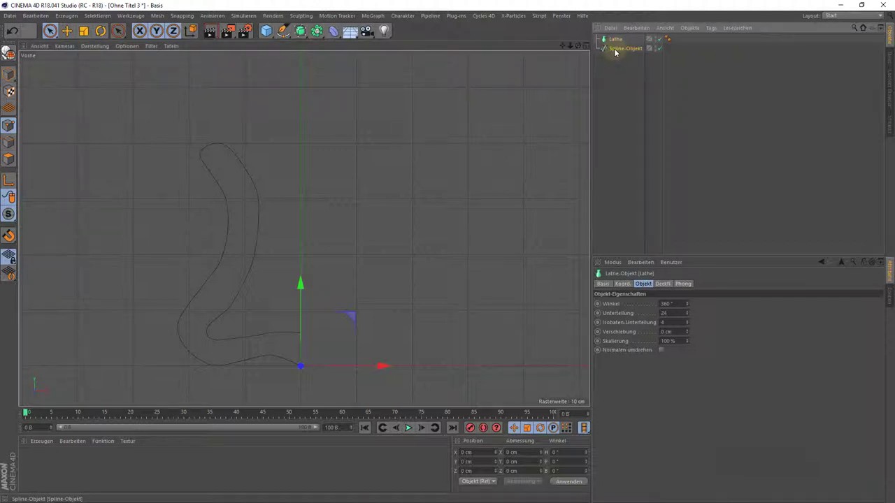
left_click_drag(614, 46, 616, 40)
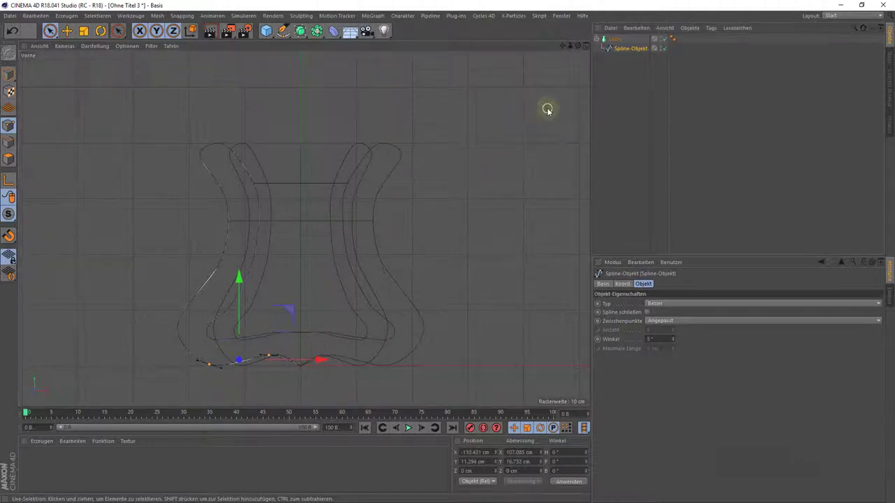
key("F1")
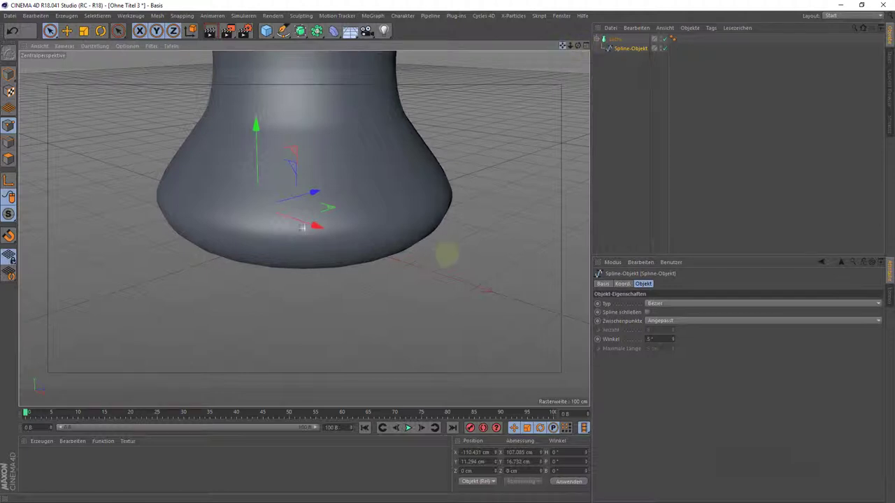
mouse_move(564, 48)
left_mouse_down()
mouse_move(570, 41)
mouse_move(445, 249)
left_mouse_up()
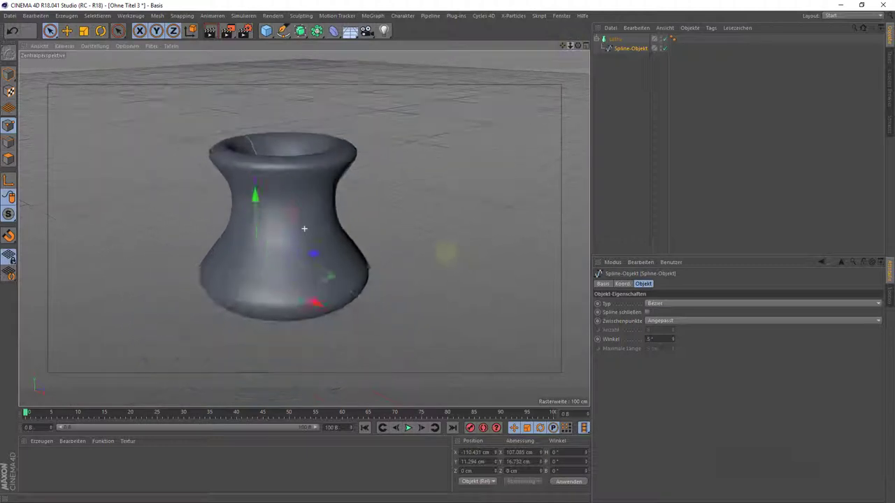
mouse_move(577, 46)
left_mouse_down()
mouse_move(448, 251)
mouse_move(563, 49)
mouse_move(448, 252)
left_mouse_up()
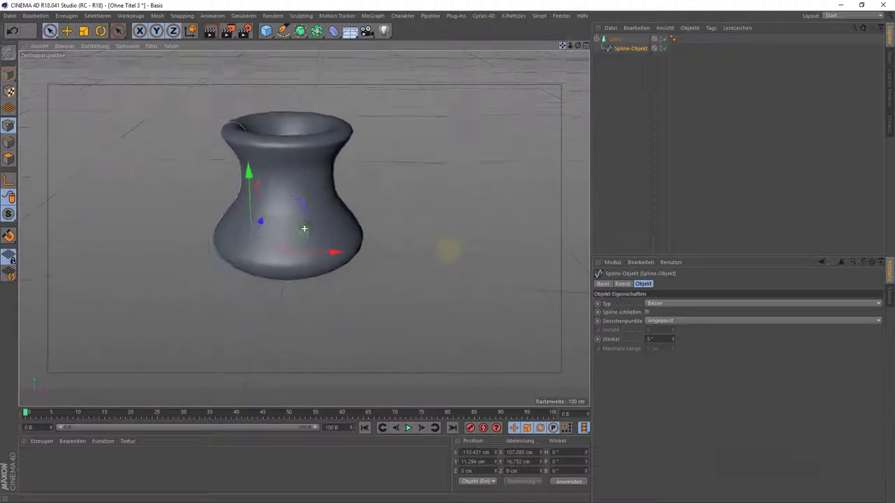
left_click_drag(578, 45, 448, 250)
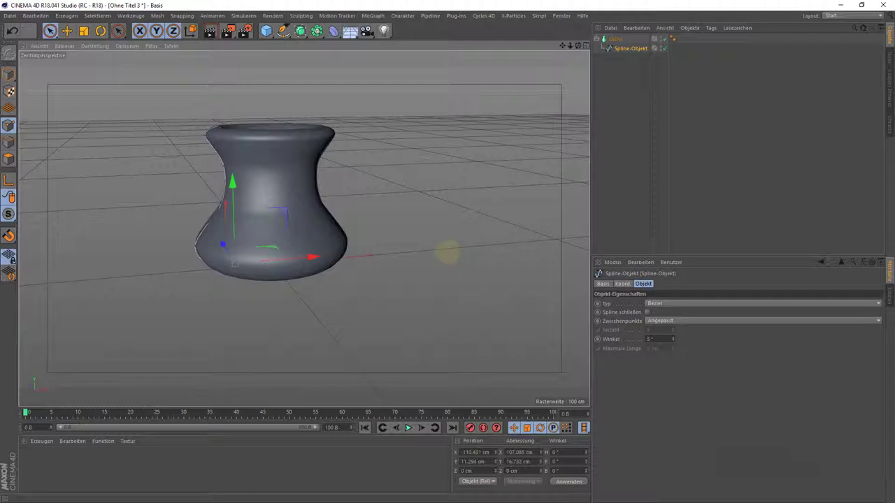
key("F4")
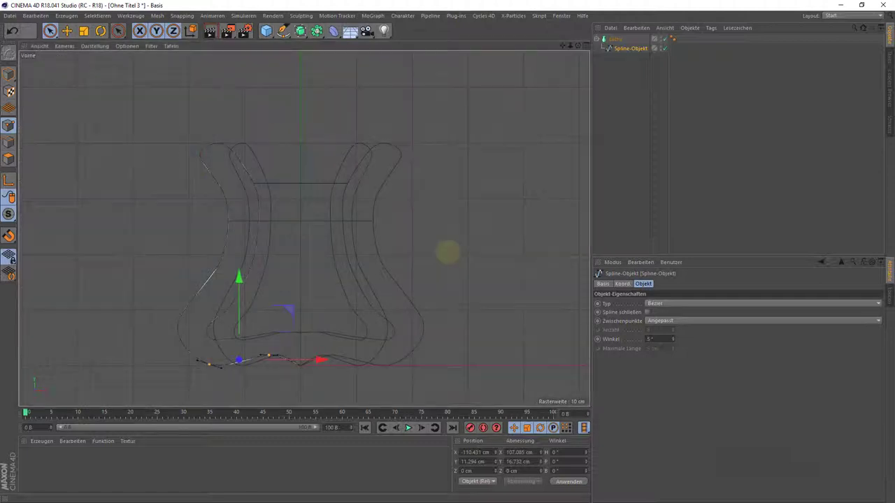
Step: With Lathe disabled, box-select all the profile spline points and shift them right along X
left_click(664, 39)
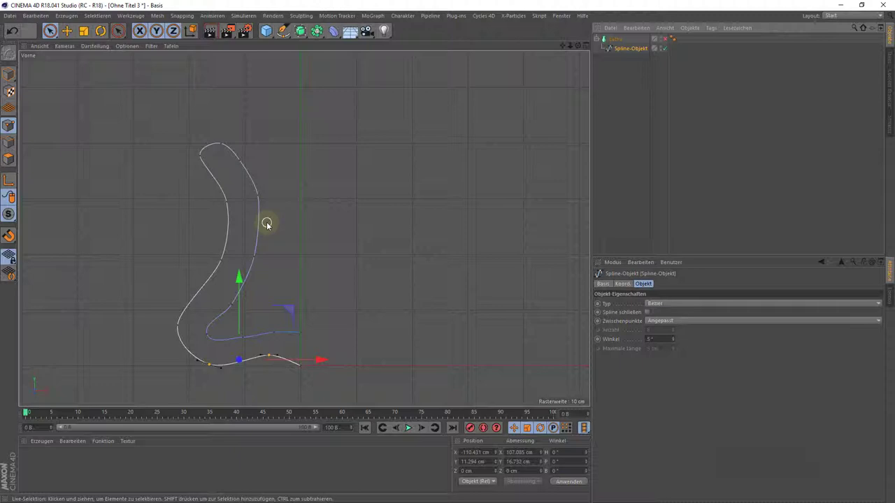
left_click(49, 30)
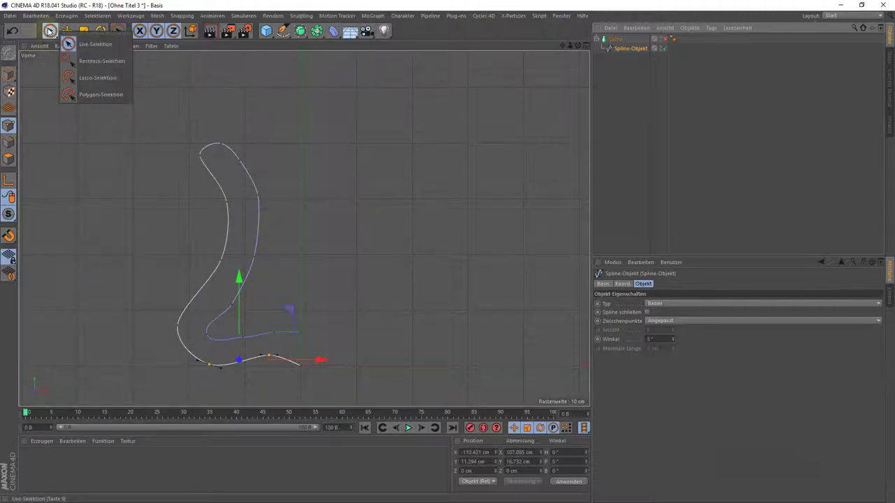
left_click(98, 61)
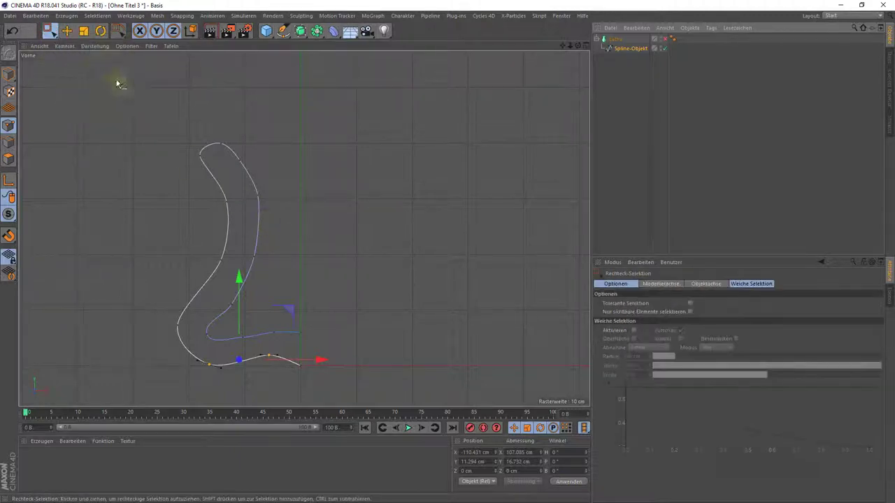
left_click_drag(140, 114, 254, 381)
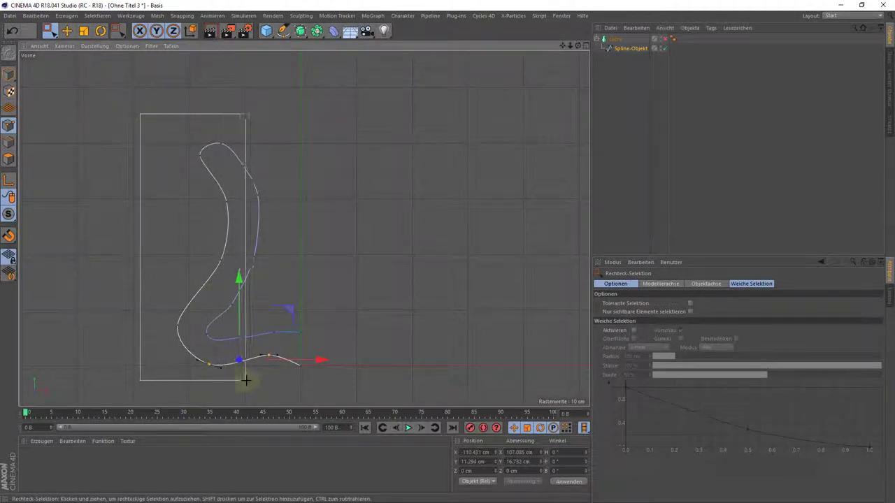
left_click_drag(254, 381, 259, 384)
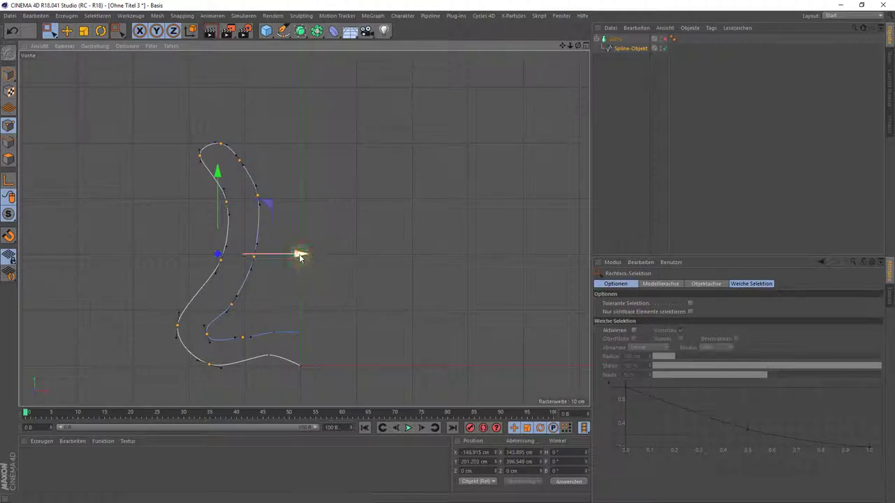
left_click_drag(299, 253, 315, 255)
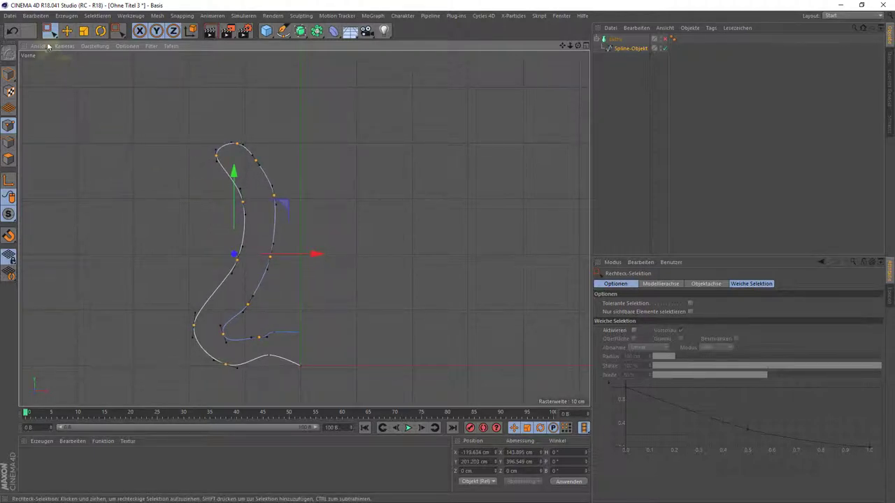
Step: Shift the upper profile points left and the inner lower-curve point right, then re-enable Lathe
left_click(51, 31)
left_click(99, 44)
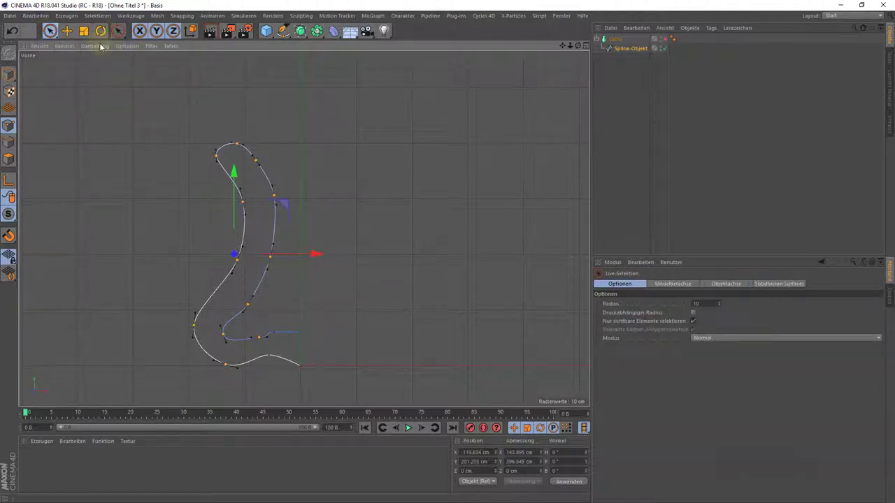
mouse_move(239, 146)
left_mouse_down()
mouse_move(263, 282)
mouse_move(224, 341)
left_mouse_up()
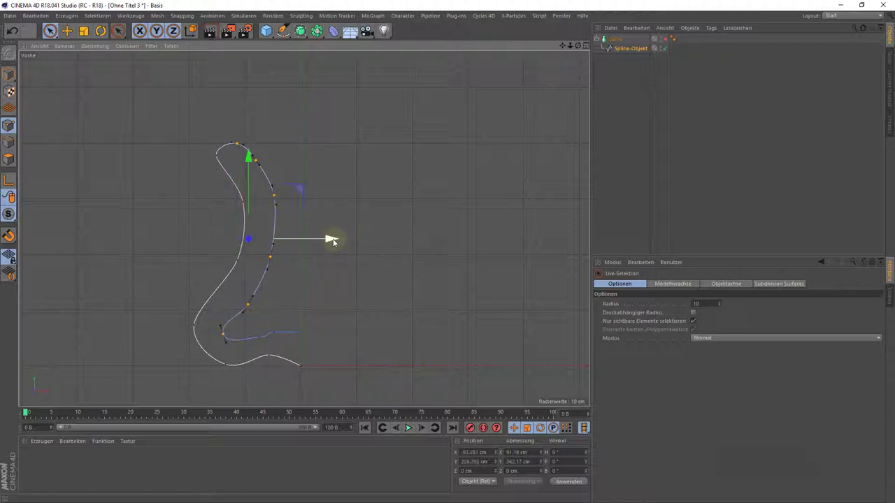
left_click_drag(333, 239, 318, 246)
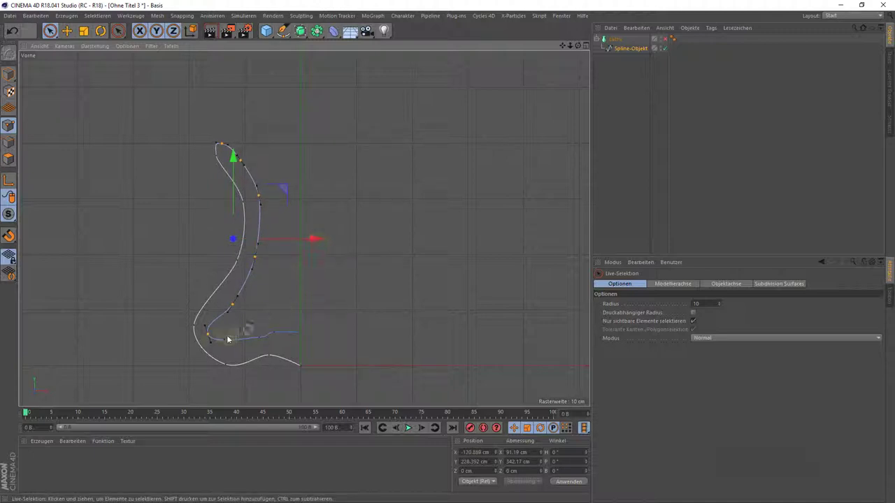
left_click(208, 335)
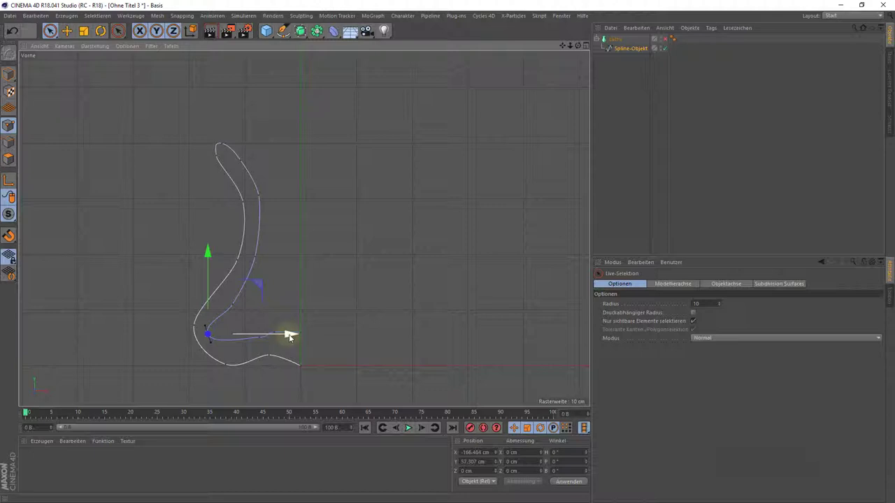
left_click_drag(290, 336, 300, 335)
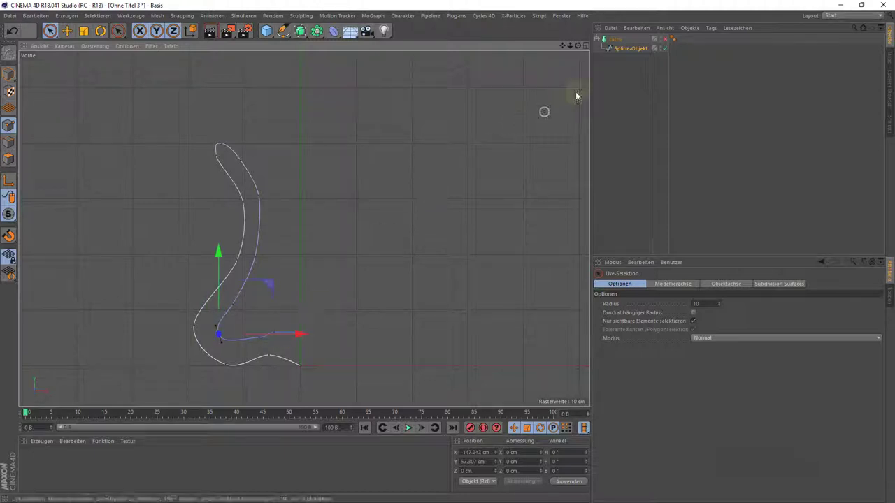
left_click(665, 39)
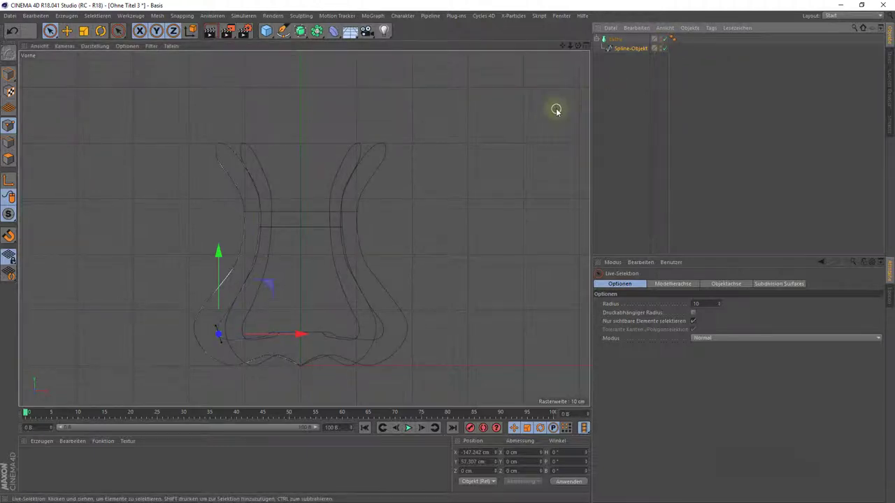
Step: Switch to the perspective view and orbit, pan and zoom so the vase fills it
key("F1")
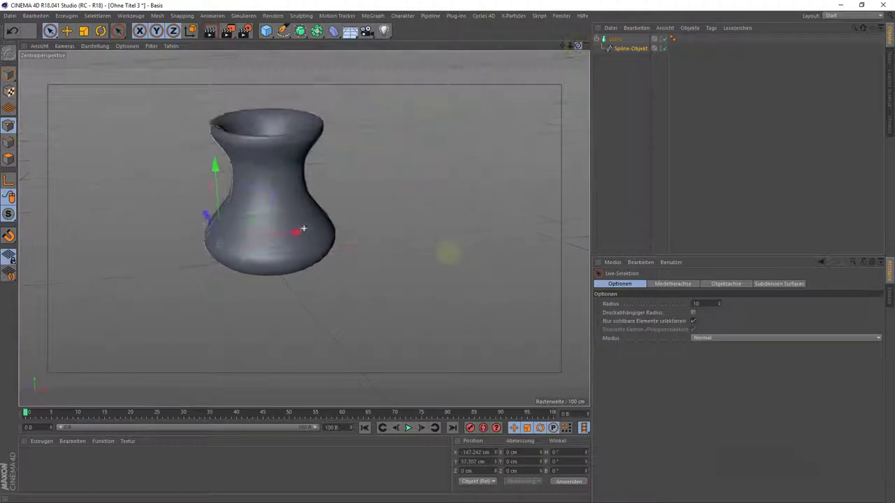
left_click_drag(303, 229, 304, 228, "alt")
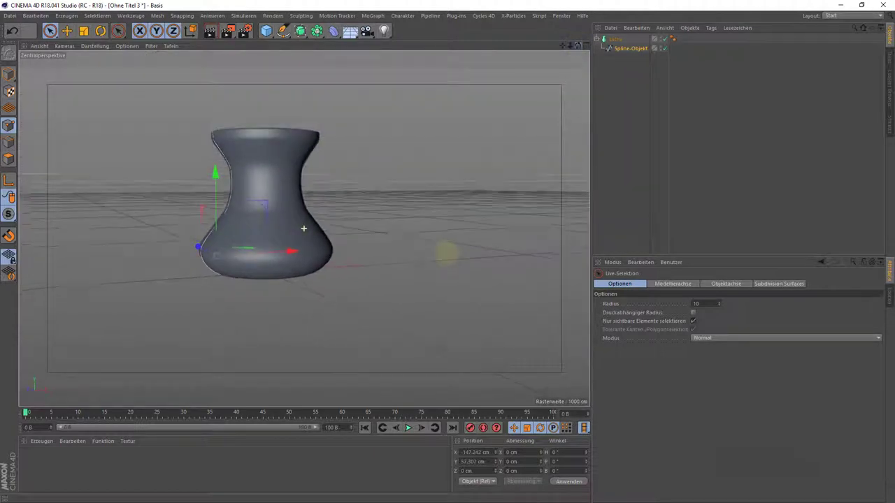
mouse_move(563, 44)
left_mouse_down()
mouse_move(579, 52)
mouse_move(303, 228)
left_mouse_up()
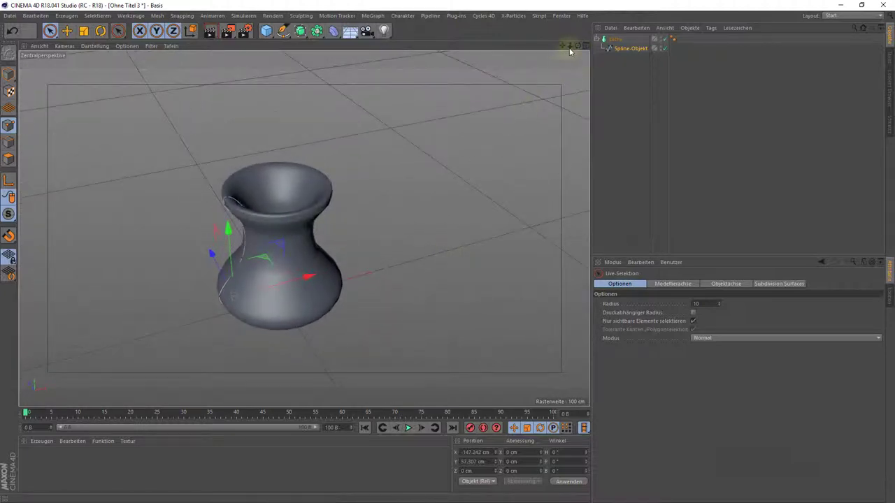
left_click_drag(571, 45, 304, 230)
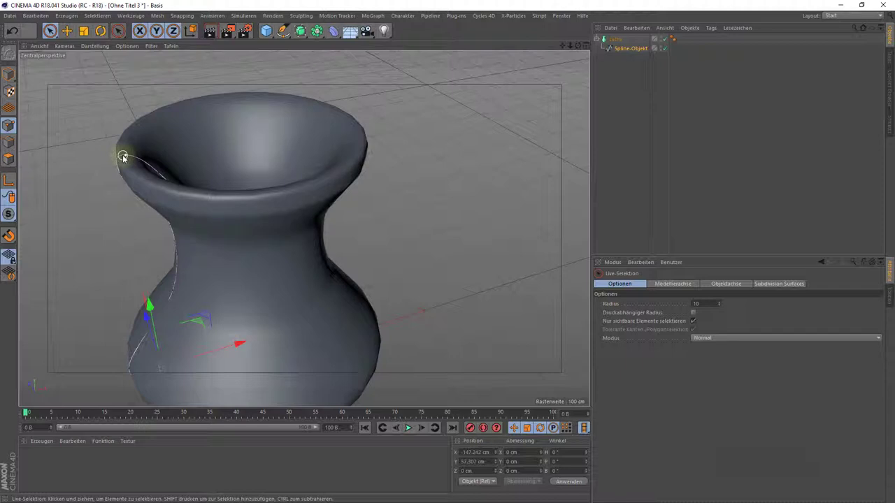
Step: Set the viewport display to Gouraud-Shading (Linien) and select the Lathe object
left_click(92, 45)
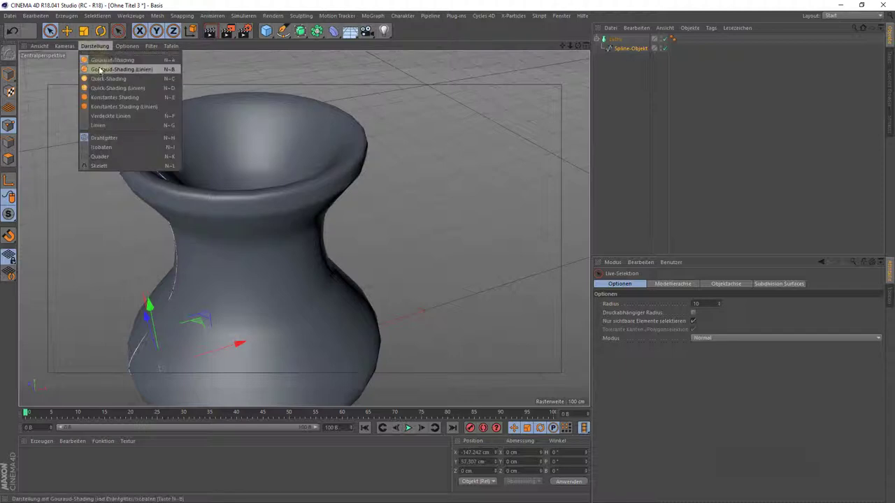
left_click(99, 71)
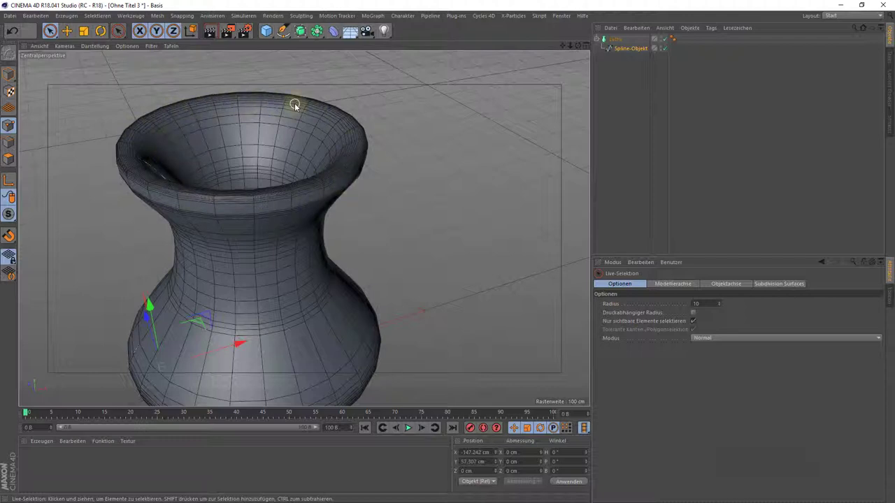
left_click(610, 40)
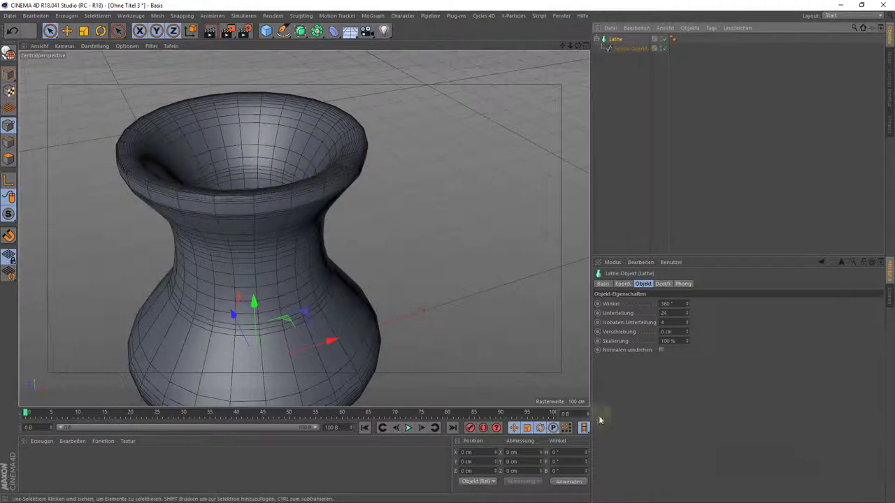
left_click_drag(688, 317, 686, 328)
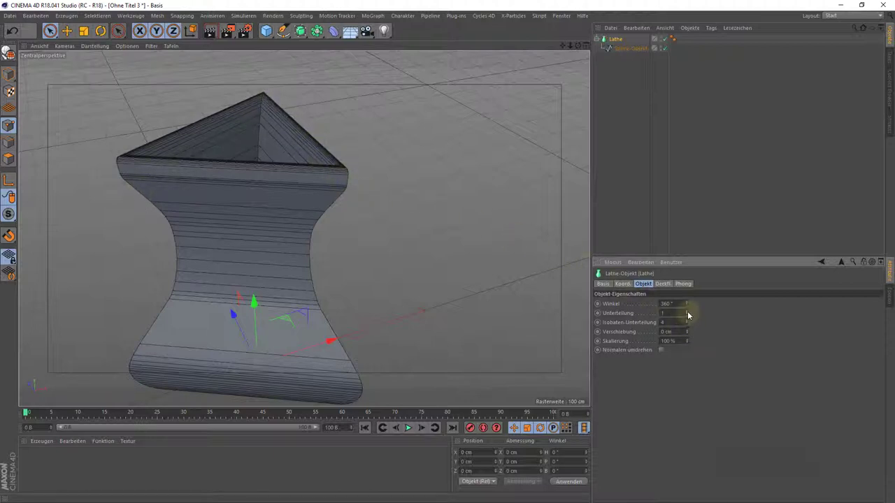
left_click_drag(687, 316, 687, 313)
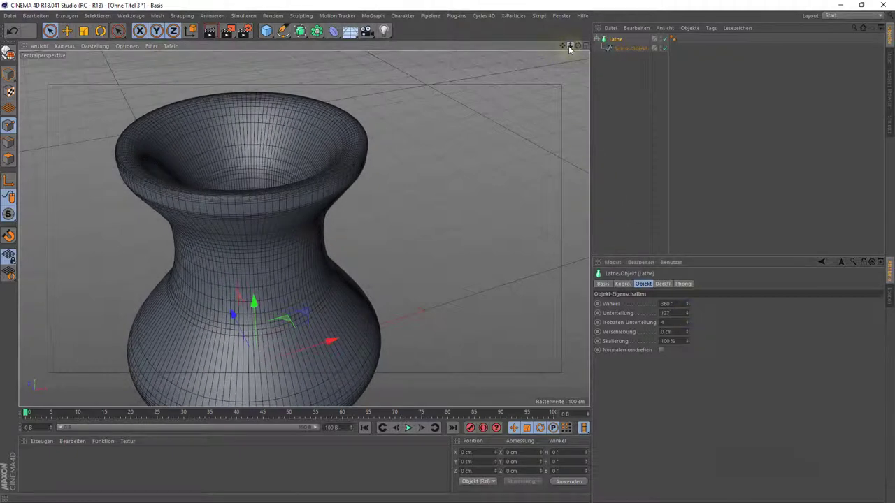
left_click_drag(570, 44, 304, 226)
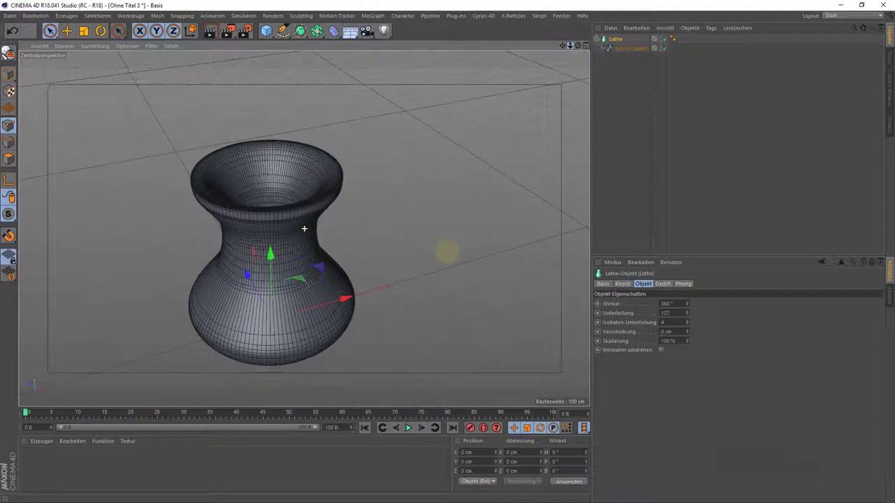
left_click(209, 32)
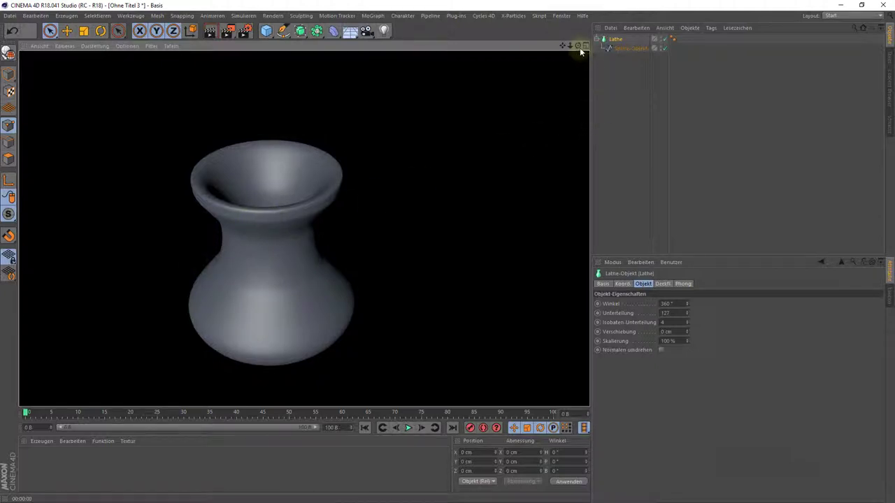
left_click(304, 227)
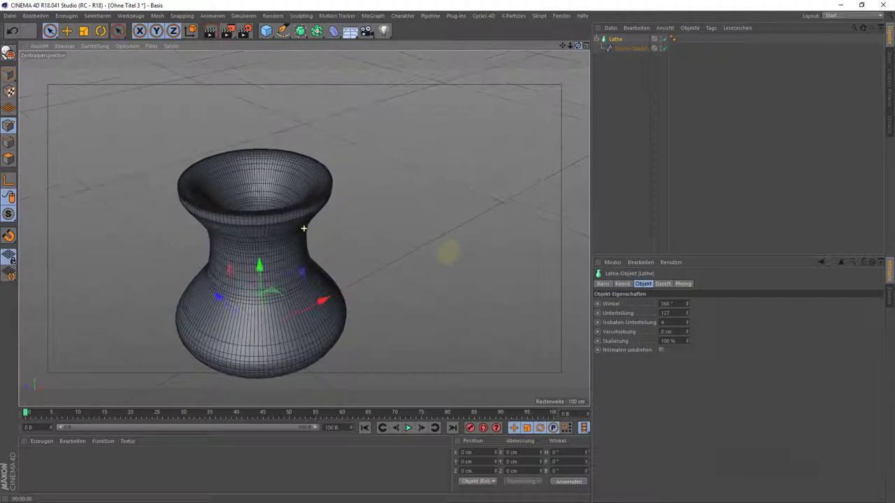
left_click_drag(303, 228, 304, 229, "alt")
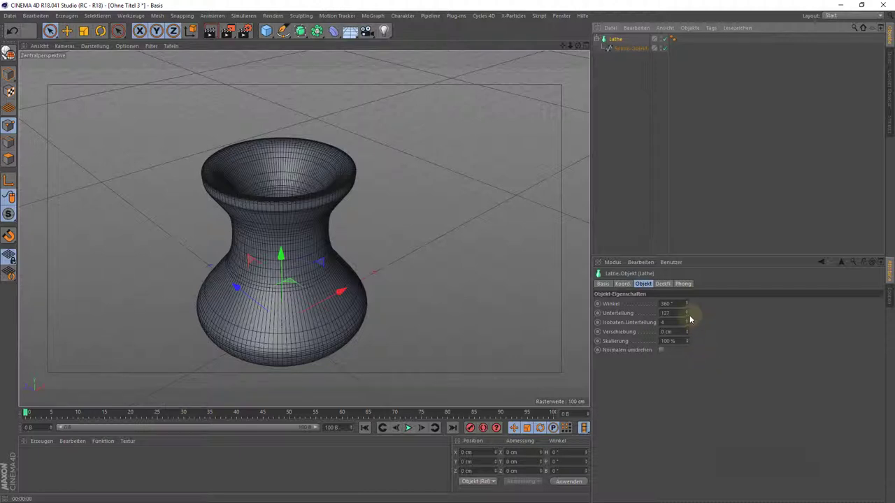
mouse_move(688, 317)
left_mouse_down()
mouse_move(687, 329)
mouse_move(687, 316)
left_mouse_up()
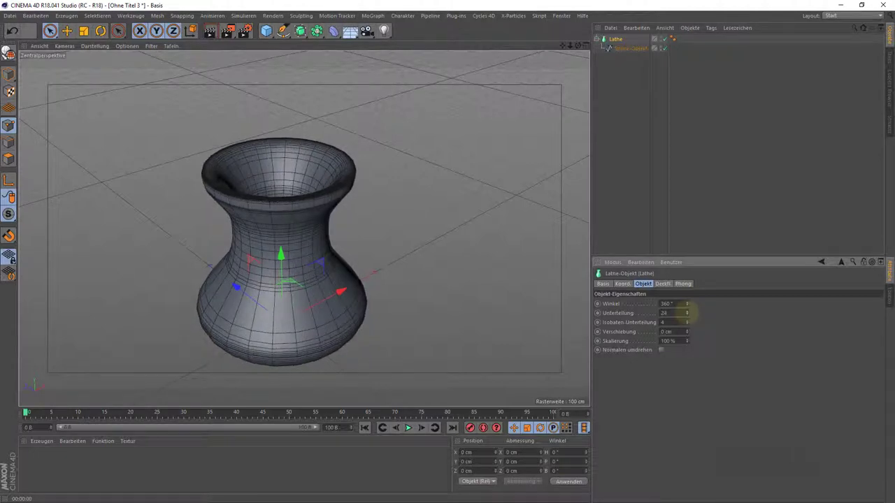
left_click(301, 33)
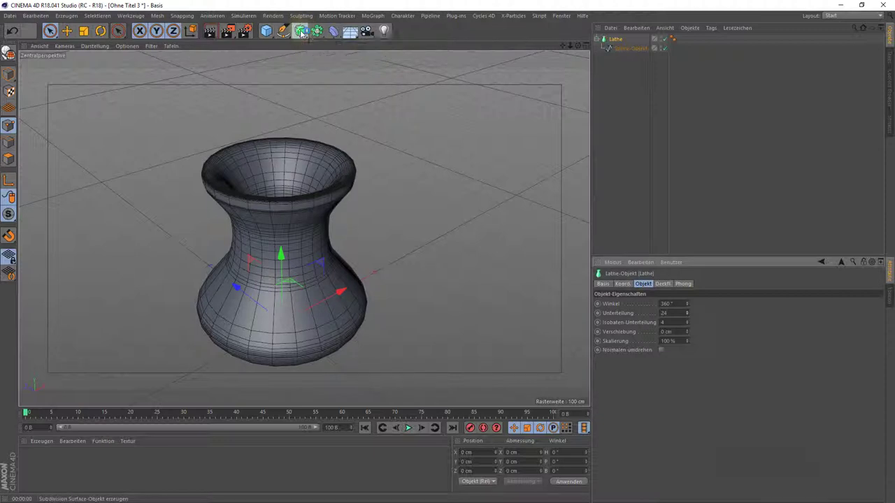
left_click(347, 45)
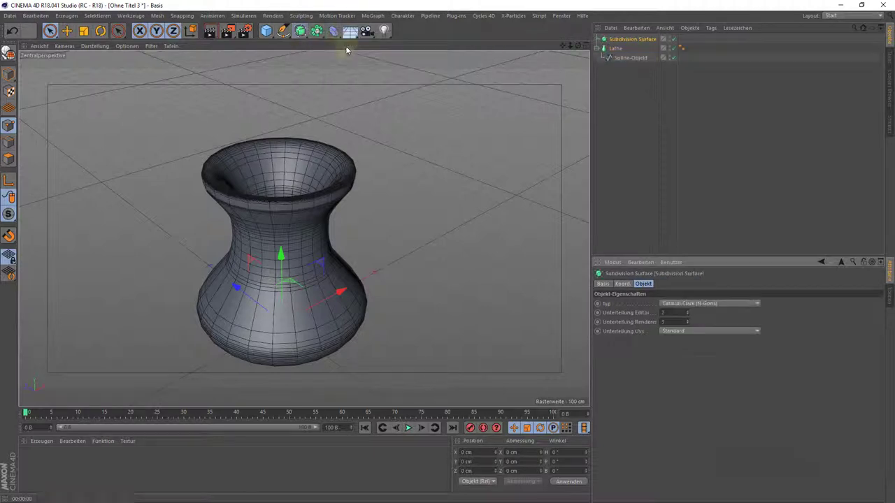
left_click_drag(614, 51, 619, 40)
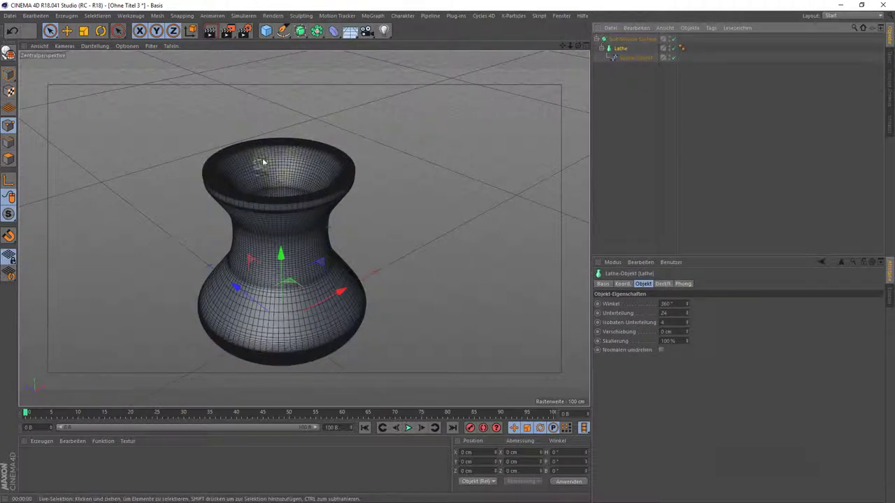
left_click(210, 31)
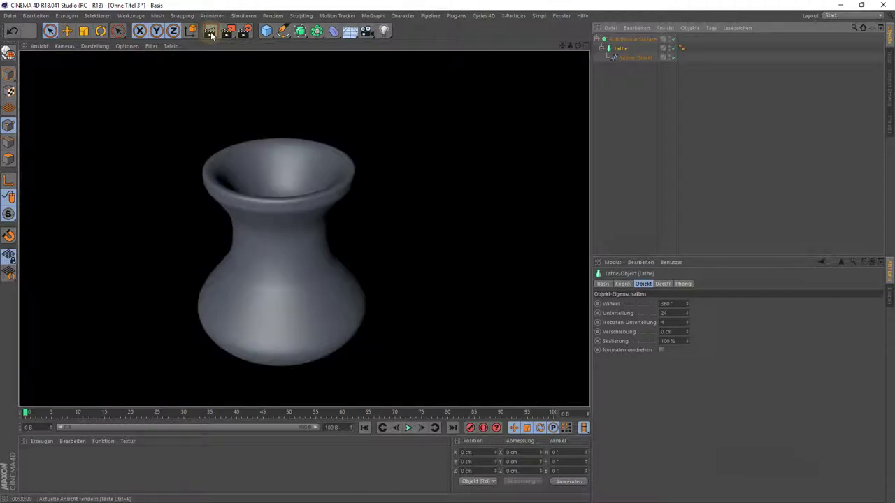
left_click(615, 49)
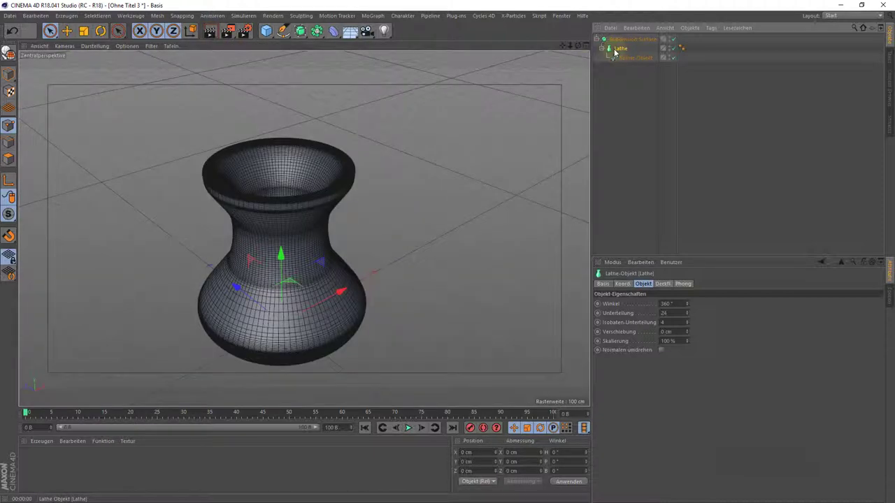
left_click_drag(616, 52, 615, 81)
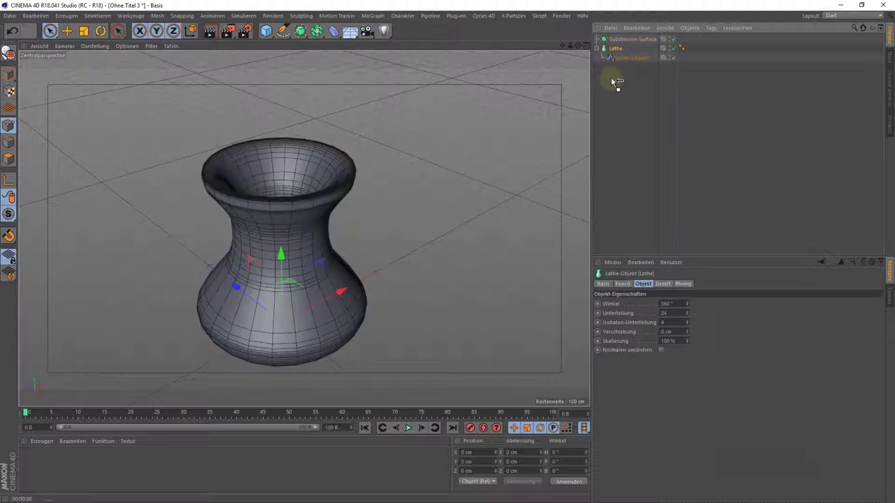
left_click(610, 39)
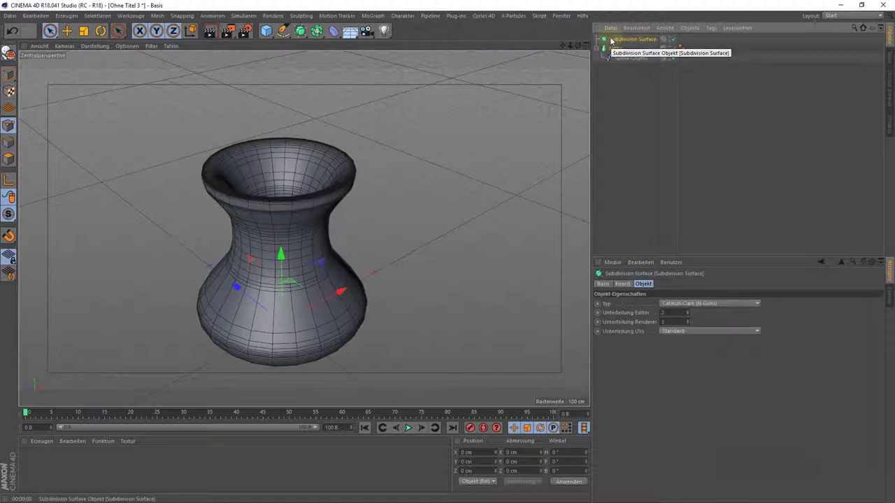
key("ctrl+z")
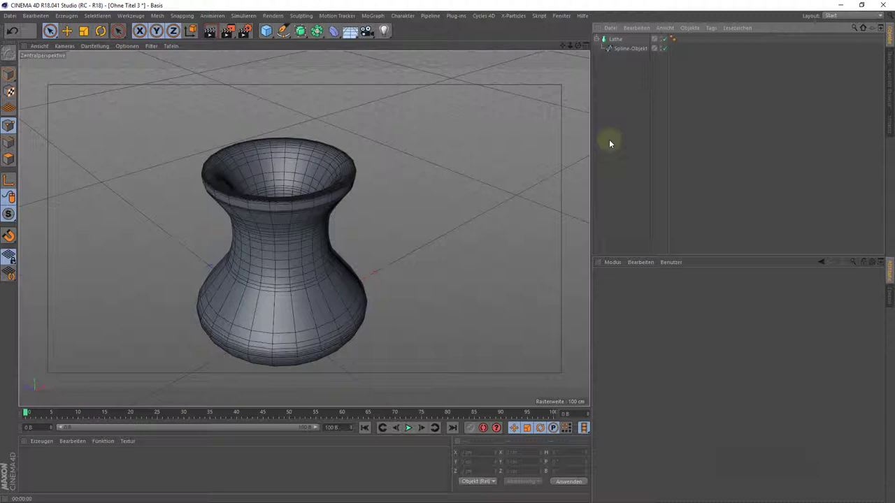
Step: Add an Objekt verbinden, nest Lathe inside it, and convert it to an editable polygon object
left_click(318, 32)
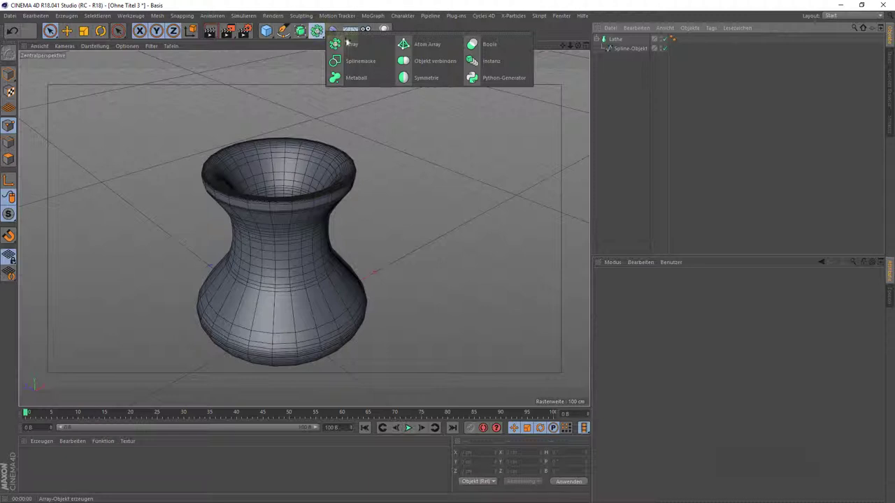
left_click(436, 62)
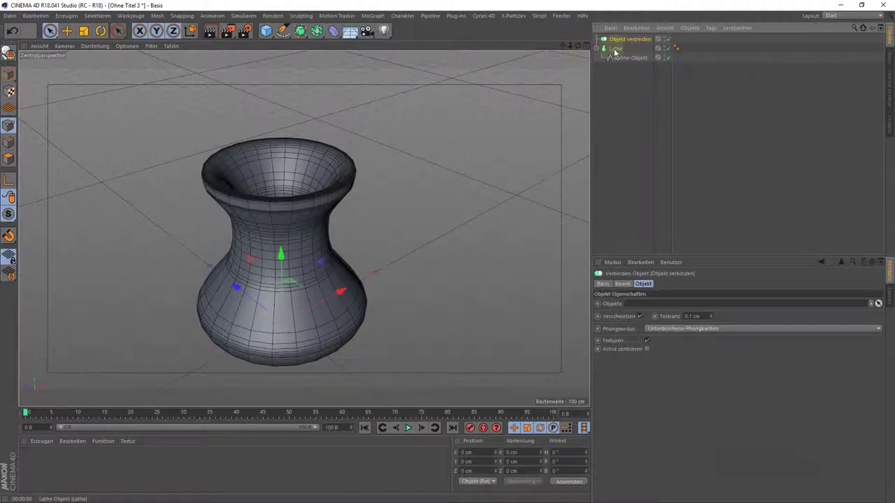
left_click_drag(615, 47, 617, 39)
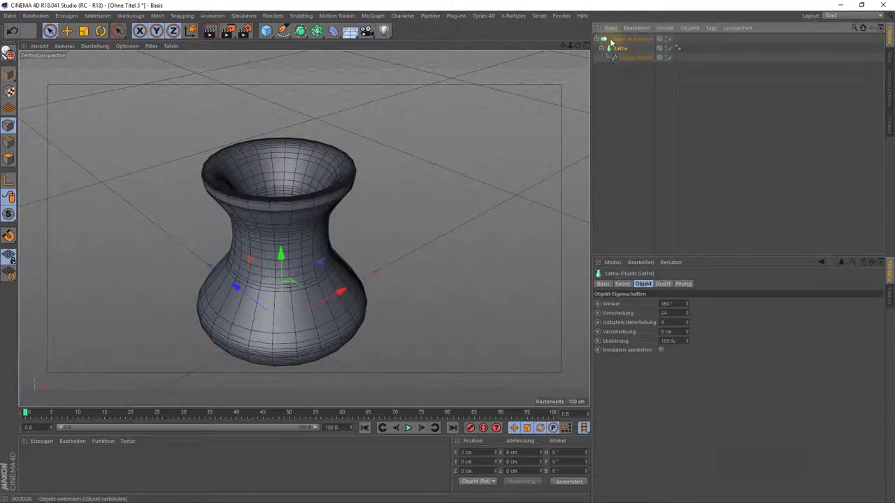
left_click(613, 40)
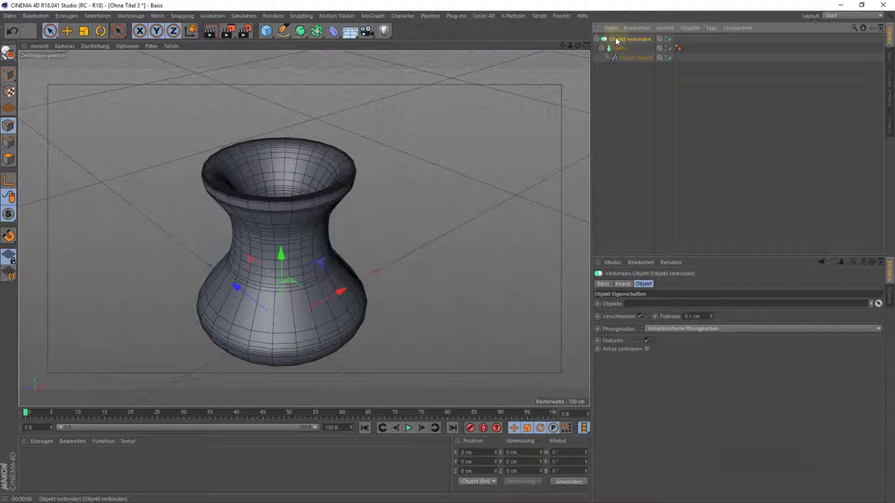
left_click(9, 54)
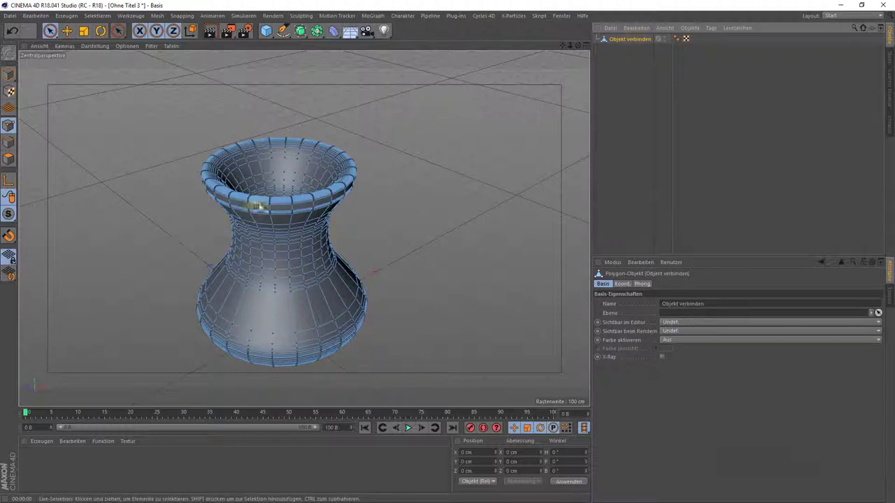
Step: Select a run of edges from the vase's neck, then switch to Polygon mode and pan the view
left_click_drag(250, 194, 262, 244)
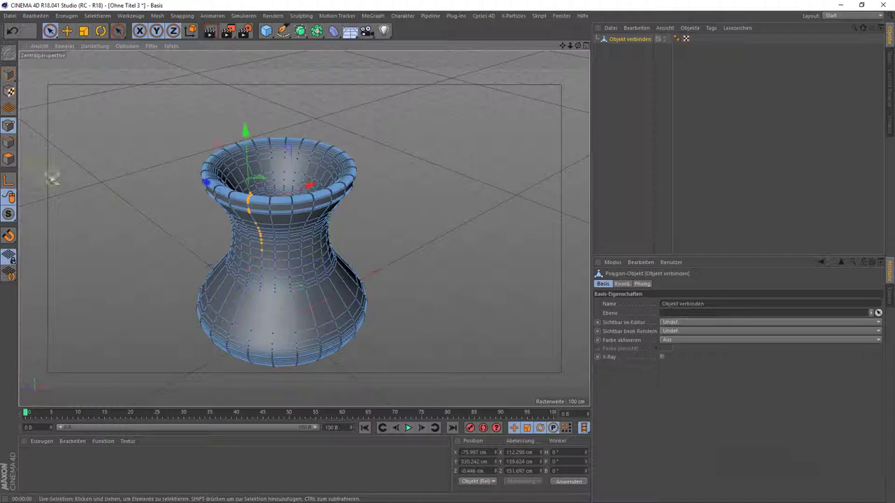
left_click(9, 142)
left_click(262, 227)
mouse_move(262, 227)
left_mouse_down()
mouse_move(267, 288)
mouse_move(292, 256)
mouse_move(319, 294)
mouse_move(329, 291)
left_mouse_up()
left_click(9, 160)
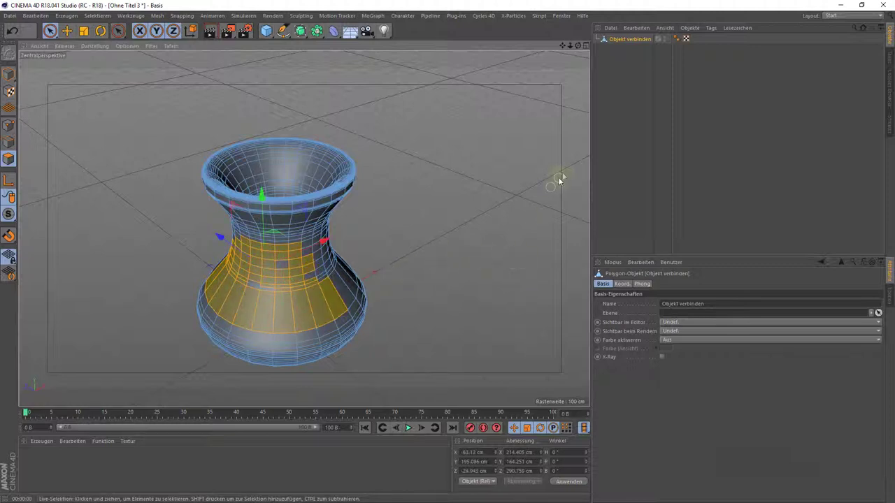
left_click_drag(563, 44, 448, 250)
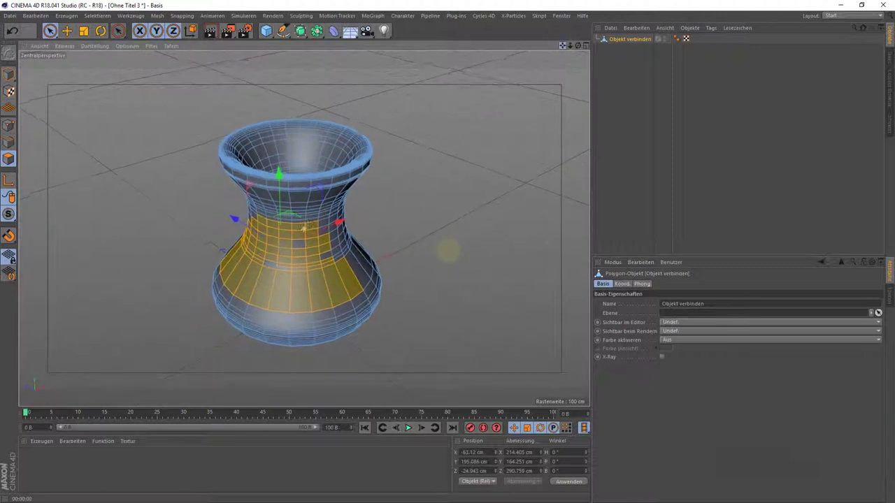